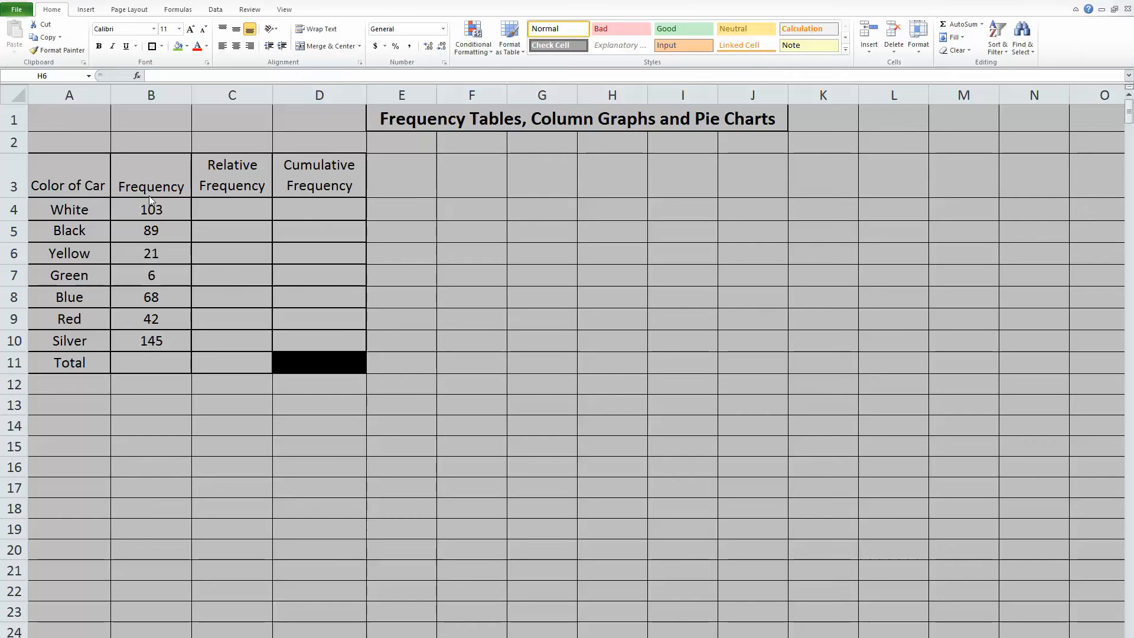
Step: Total the Frequency column in cell B11 with the formula =sum(B4:B10)
{"action": "left_click", "coordinate": [123, 362]}
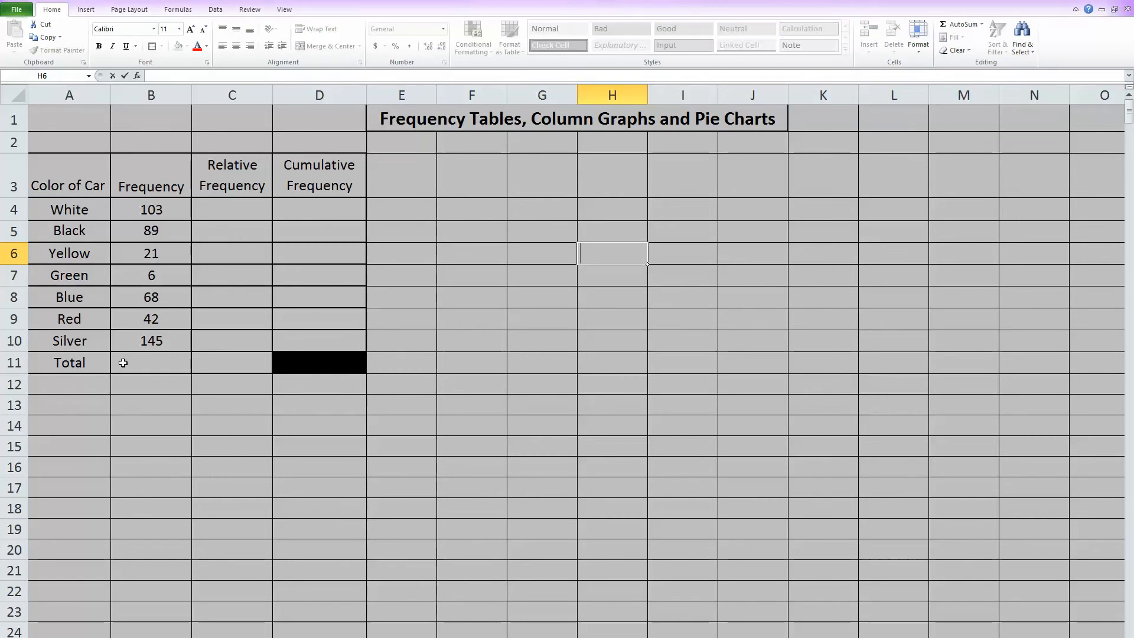
{"action": "left_click", "coordinate": [123, 363]}
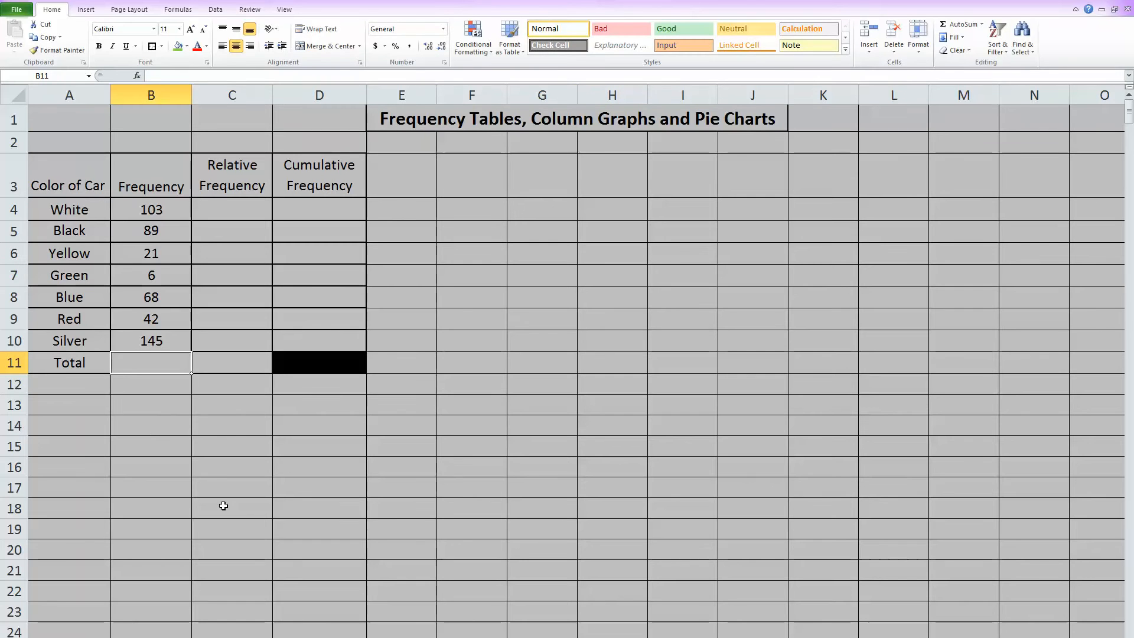
{"action": "type", "text": "=sum"}
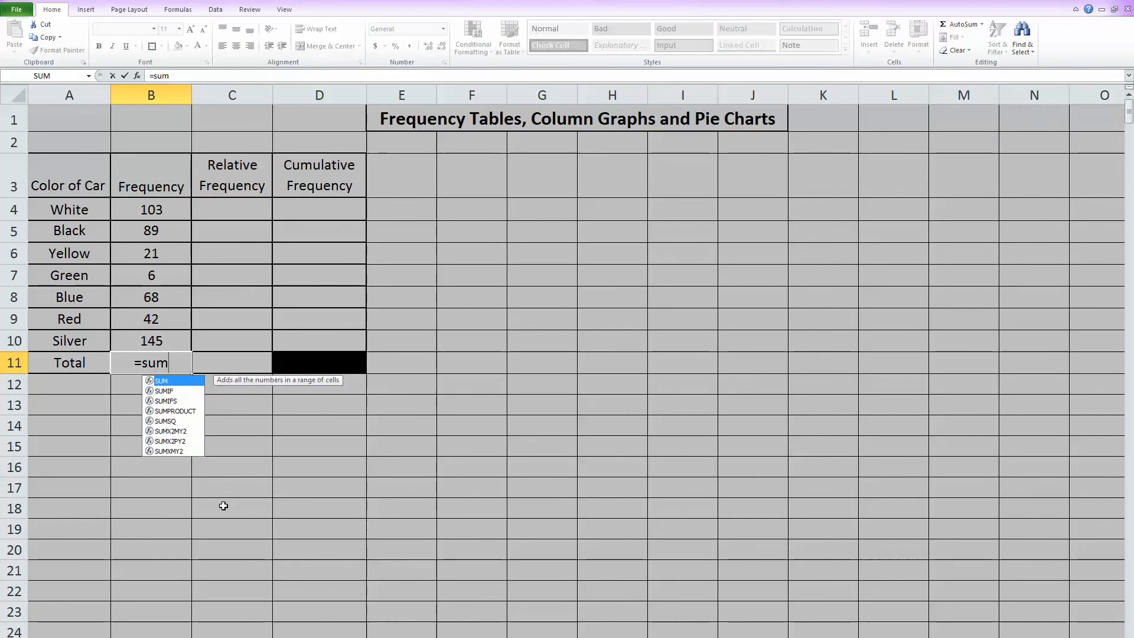
{"action": "type", "text": "("}
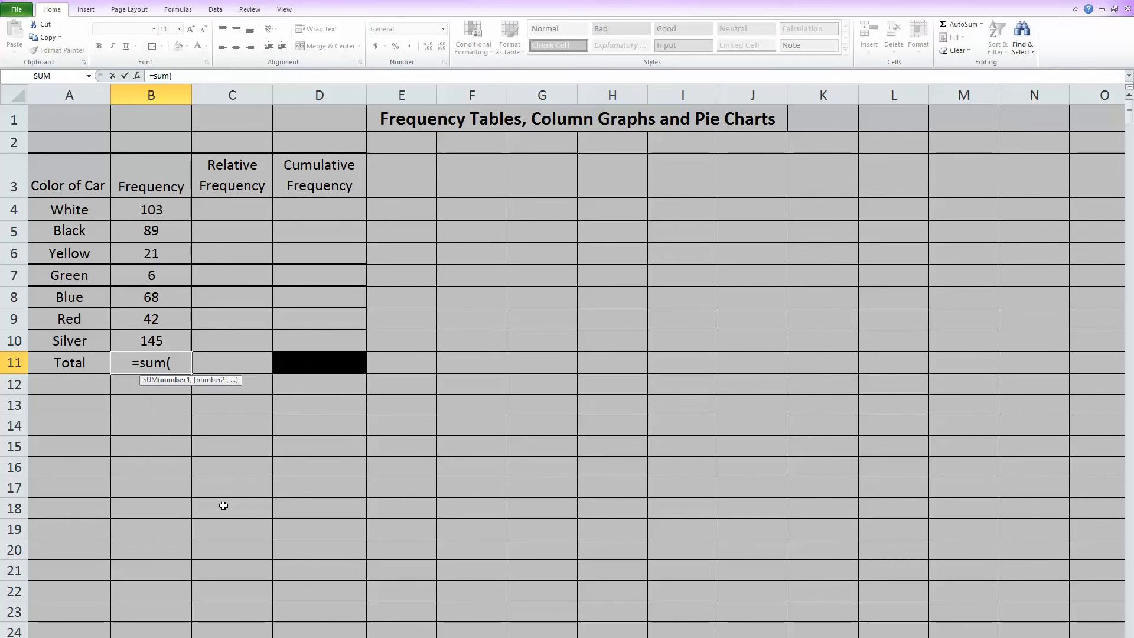
{"action": "left_click", "coordinate": [157, 227]}
{"action": "left_click_drag", "start_coordinate": [168, 212], "coordinate": [184, 346]}
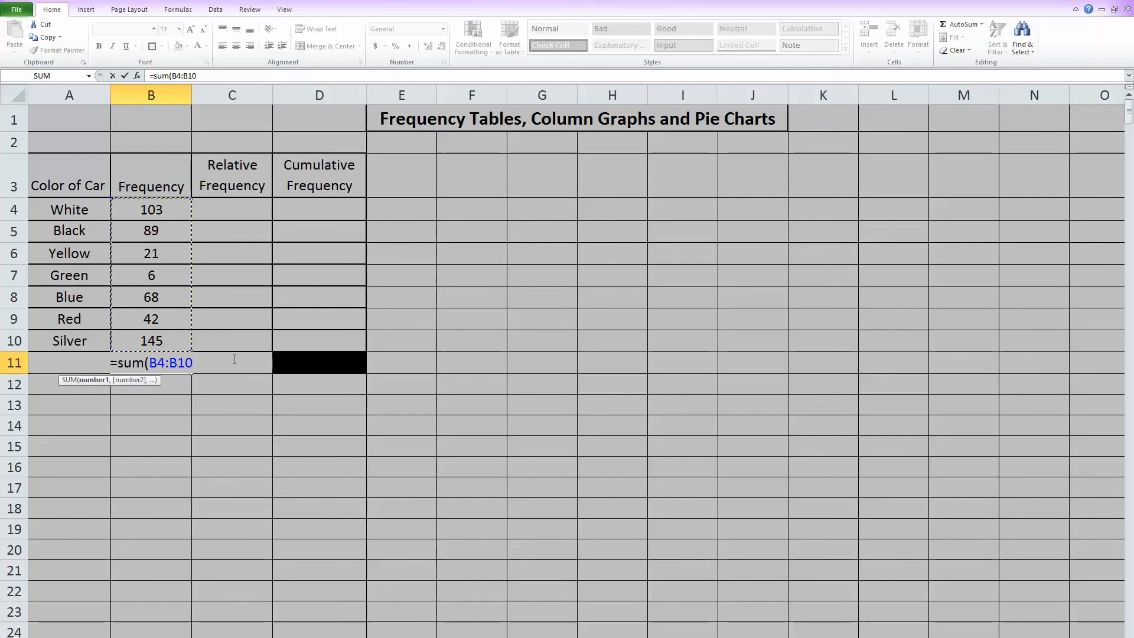
{"action": "type", "text": ")"}
{"action": "key", "text": "Return"}
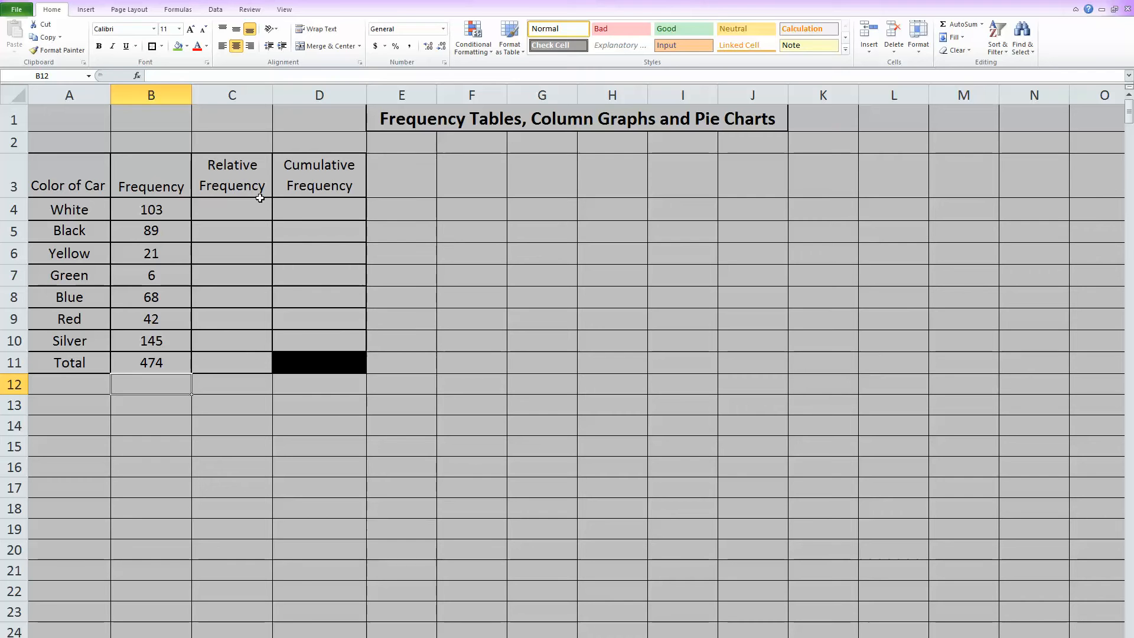
Step: Calculate White's relative frequency in cell C4 with the formula =B4/$B$11, keeping the total's reference absolute
{"action": "left_click", "coordinate": [238, 209]}
{"action": "type", "text": "="}
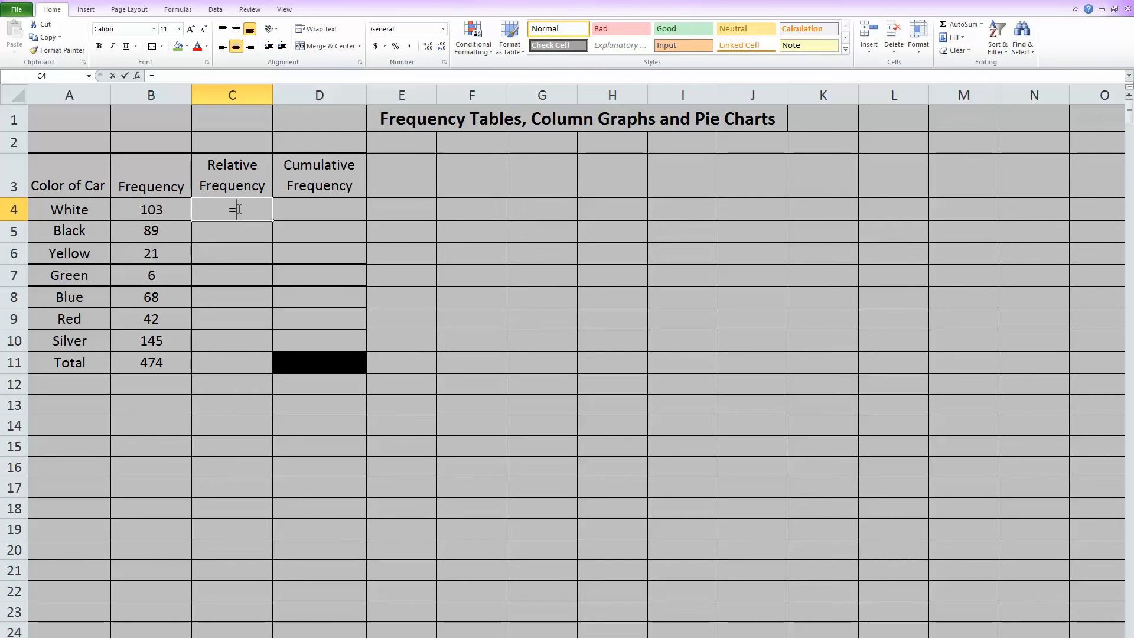
{"action": "left_click", "coordinate": [151, 206]}
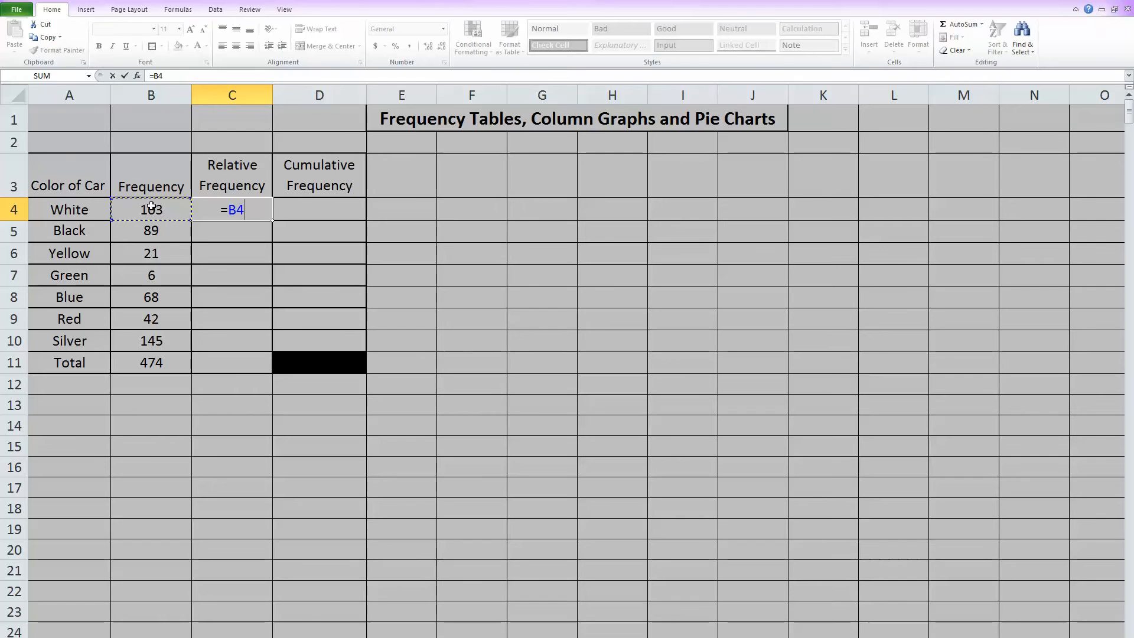
{"action": "type", "text": "/"}
{"action": "left_click", "coordinate": [151, 363]}
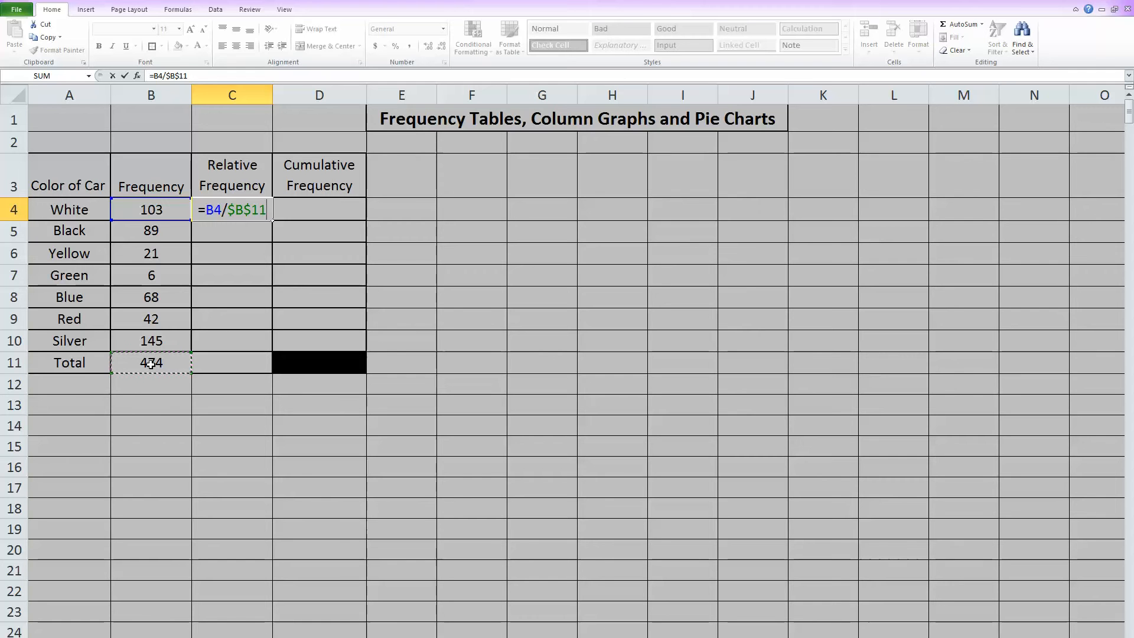
{"action": "key", "text": "Return"}
Step: Fill the relative frequency formula from C4 down to C10 and format C4:C10 as Percentage
{"action": "left_click", "coordinate": [236, 215]}
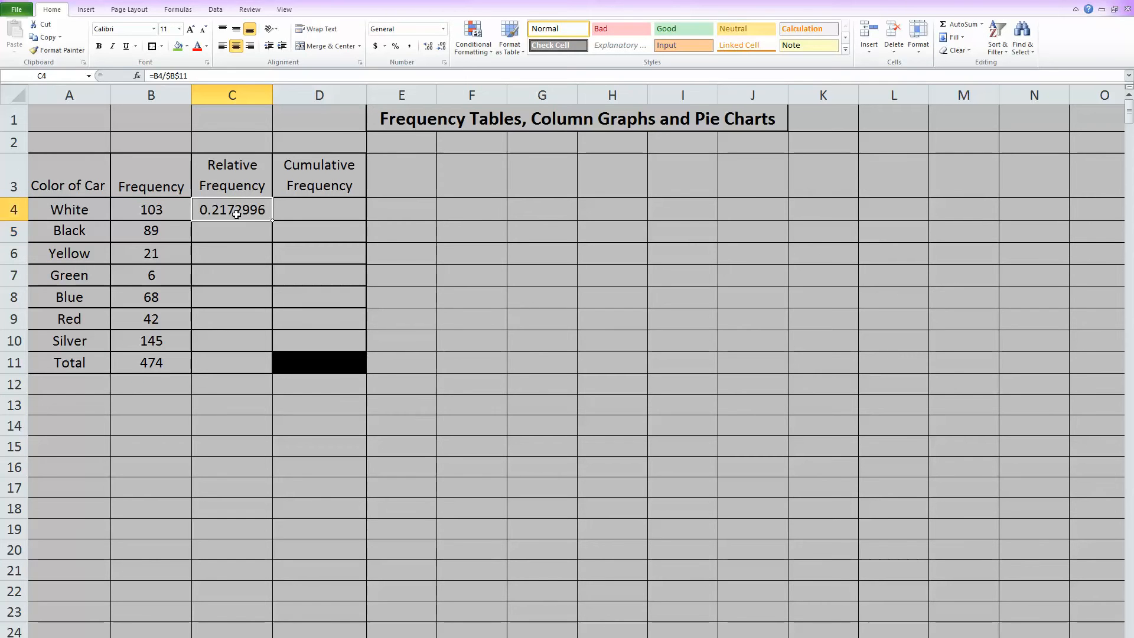
{"action": "left_click_drag", "start_coordinate": [274, 220], "coordinate": [267, 351]}
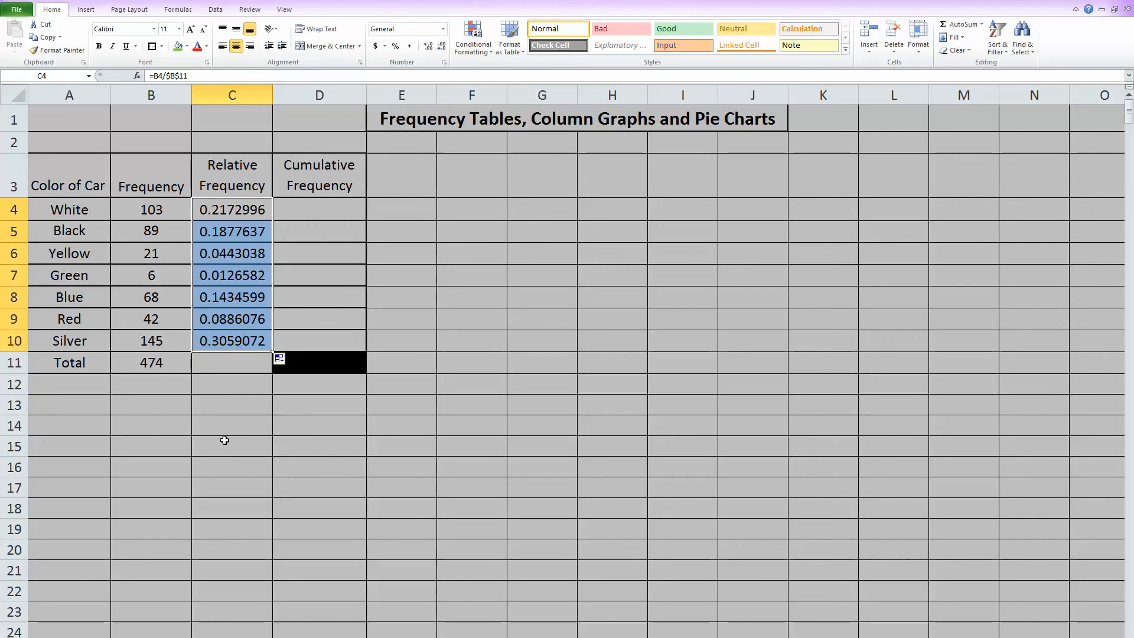
{"action": "left_click", "coordinate": [318, 471]}
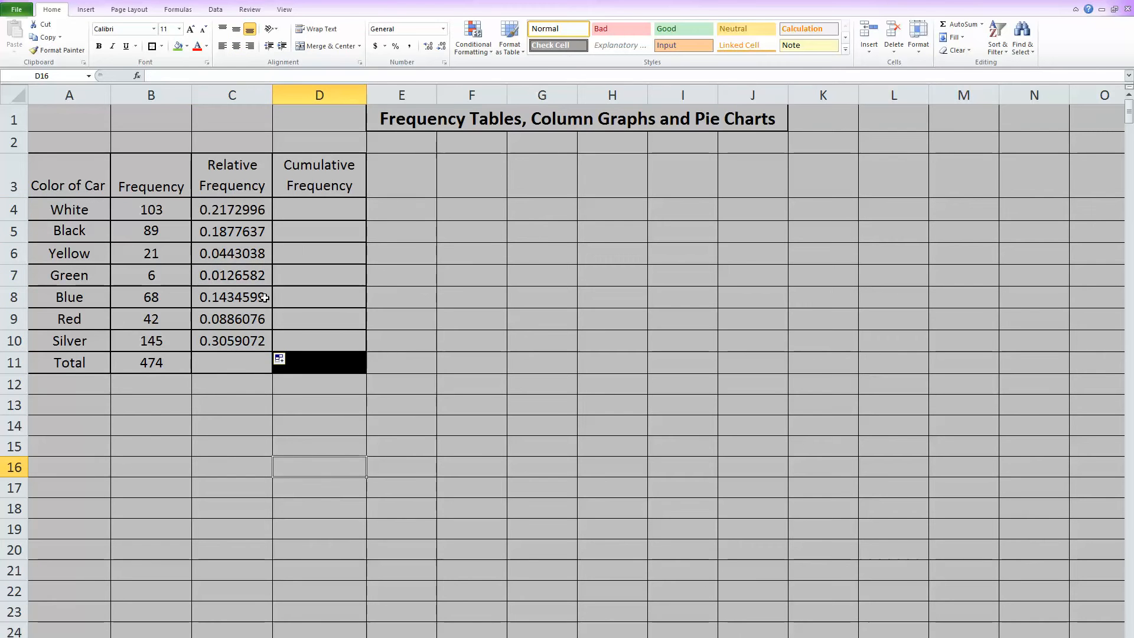
{"action": "left_click_drag", "start_coordinate": [223, 204], "coordinate": [211, 348]}
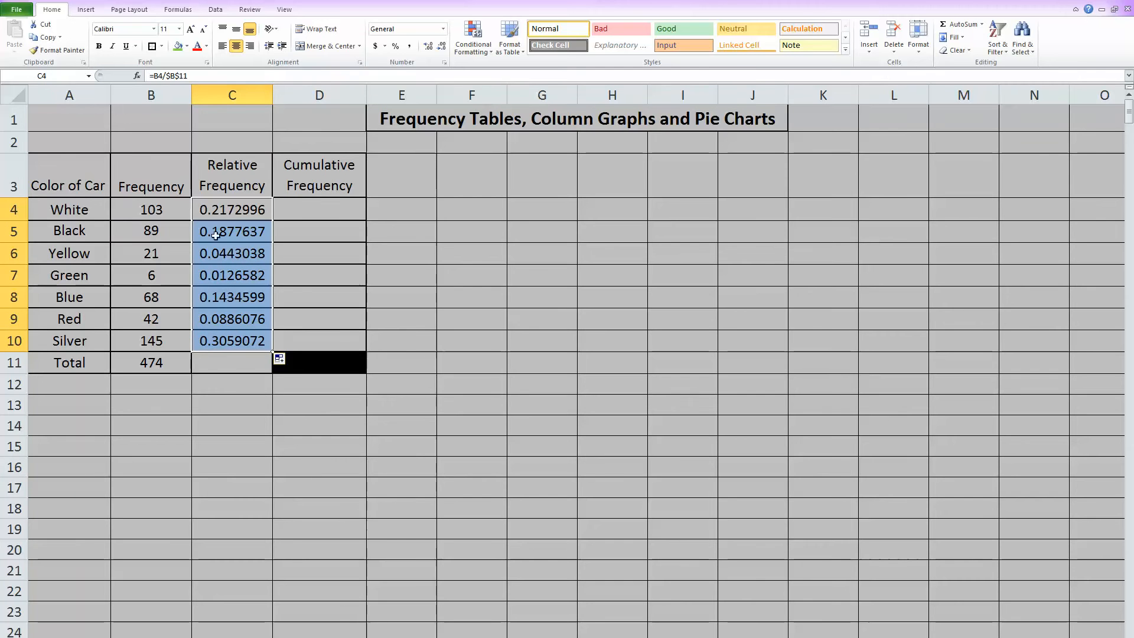
{"action": "left_click", "coordinate": [443, 31]}
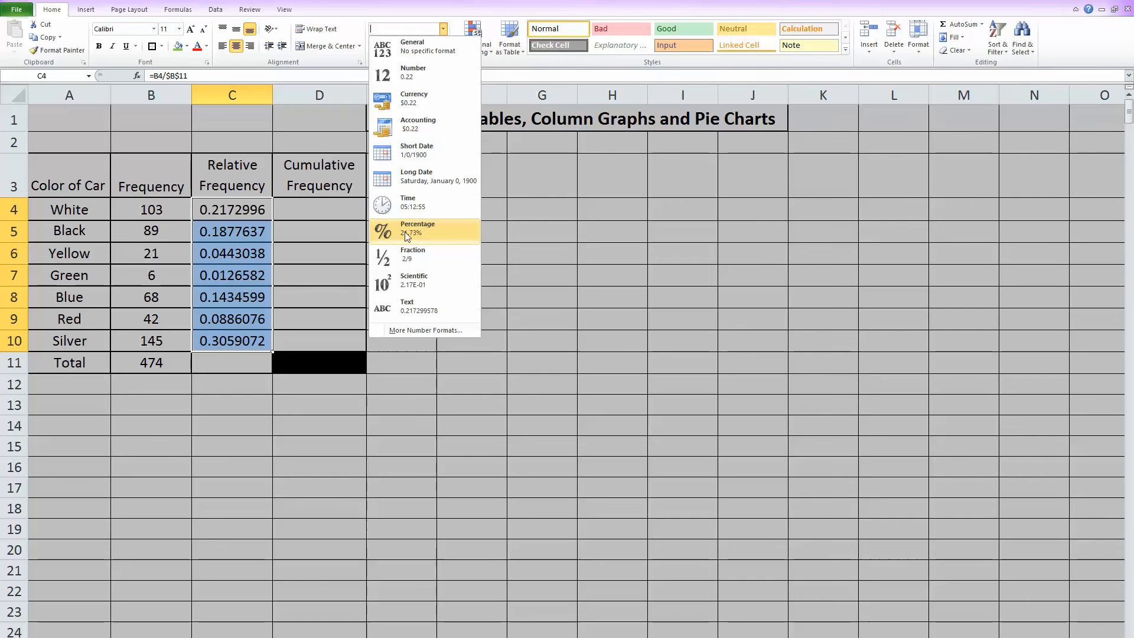
{"action": "left_click", "coordinate": [425, 234]}
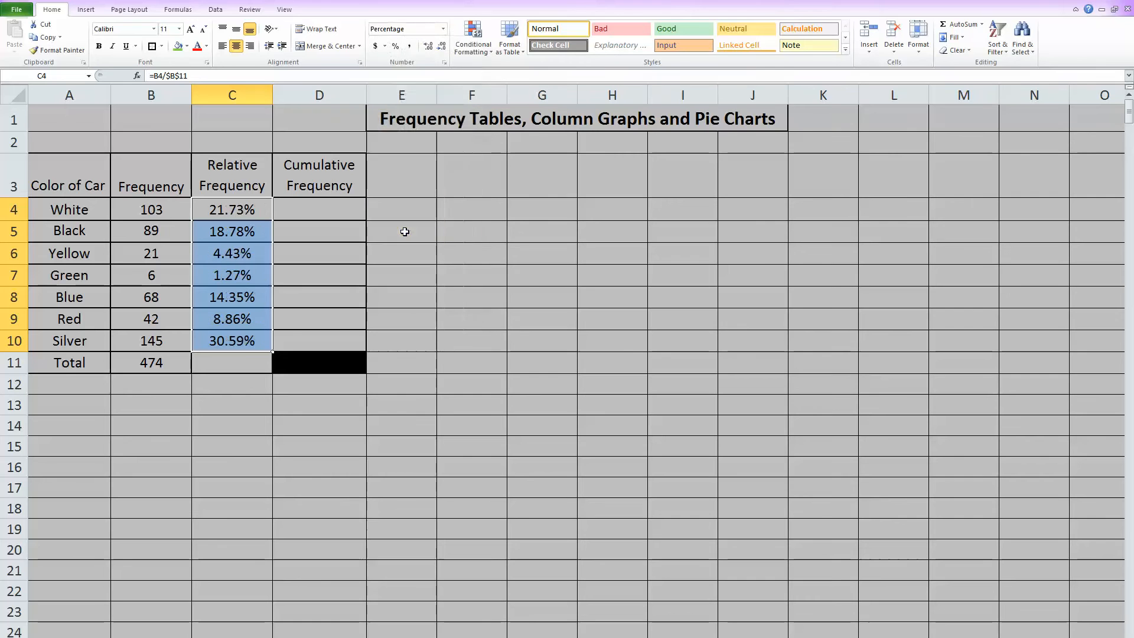
Step: Total the Relative Frequency column in cell C11 with the formula =sum(C4:C10)
{"action": "left_click", "coordinate": [225, 362]}
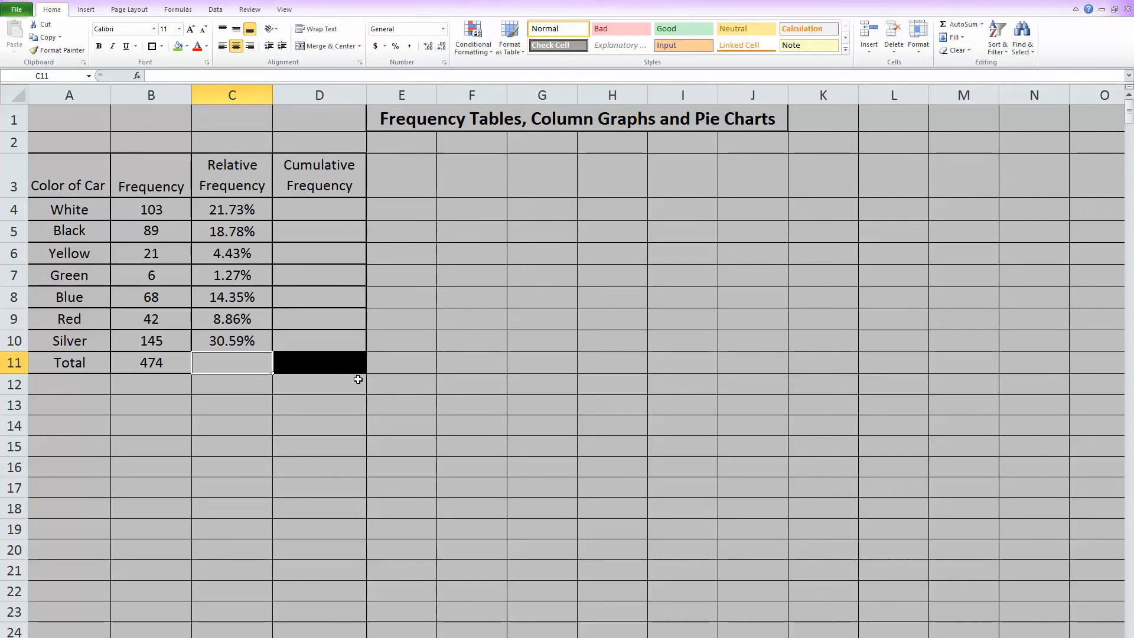
{"action": "type", "text": "="}
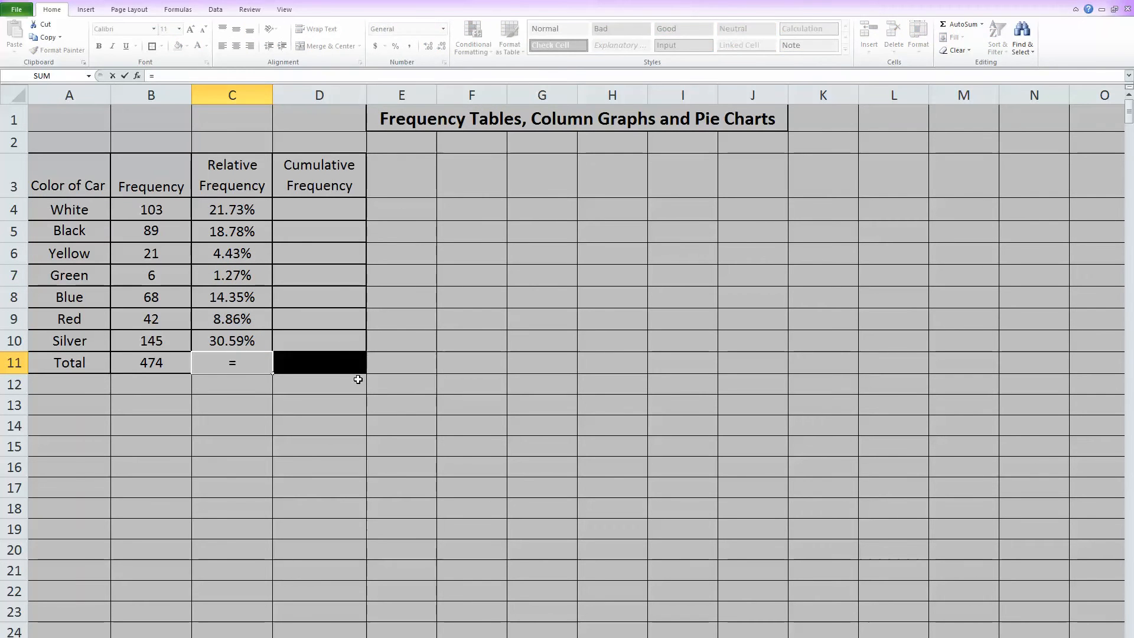
{"action": "type", "text": "sum("}
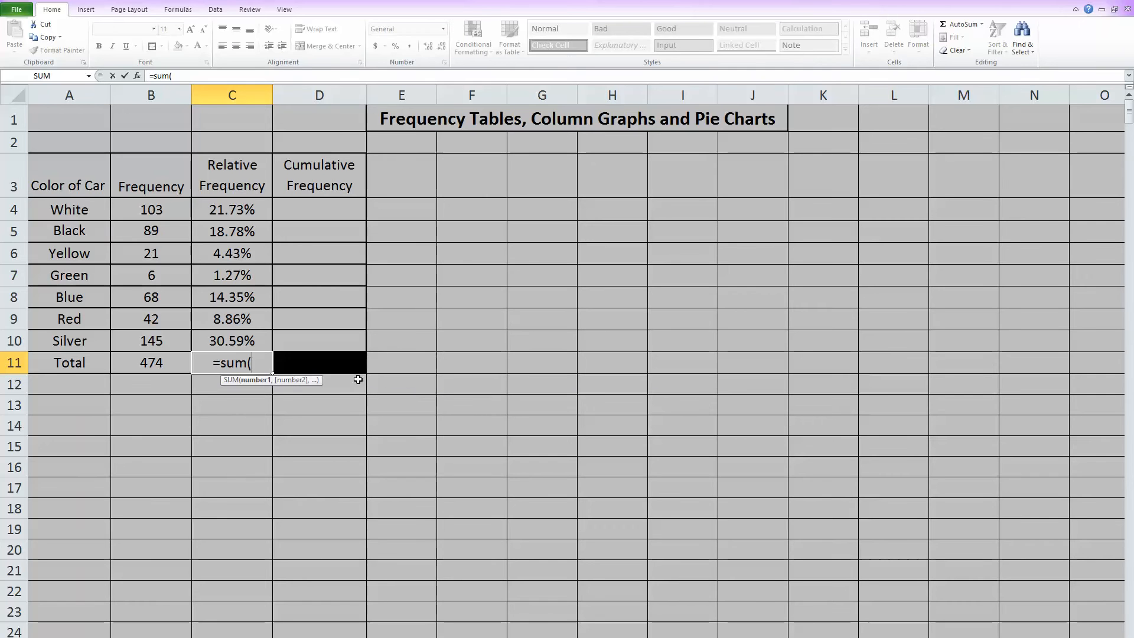
{"action": "left_click_drag", "start_coordinate": [259, 216], "coordinate": [246, 339]}
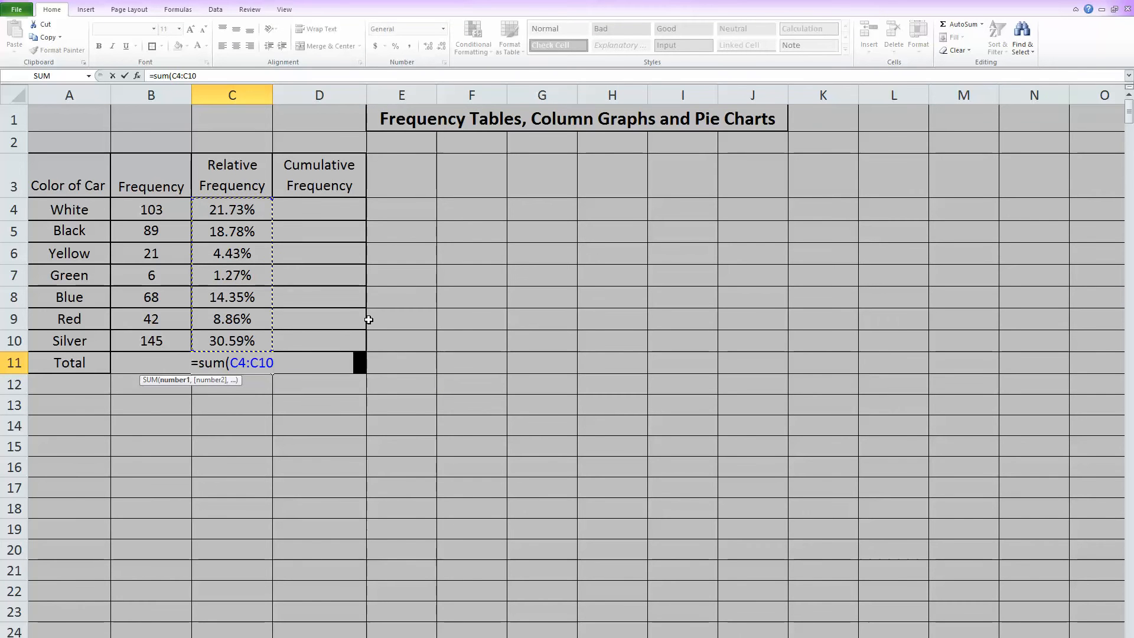
{"action": "type", "text": ")"}
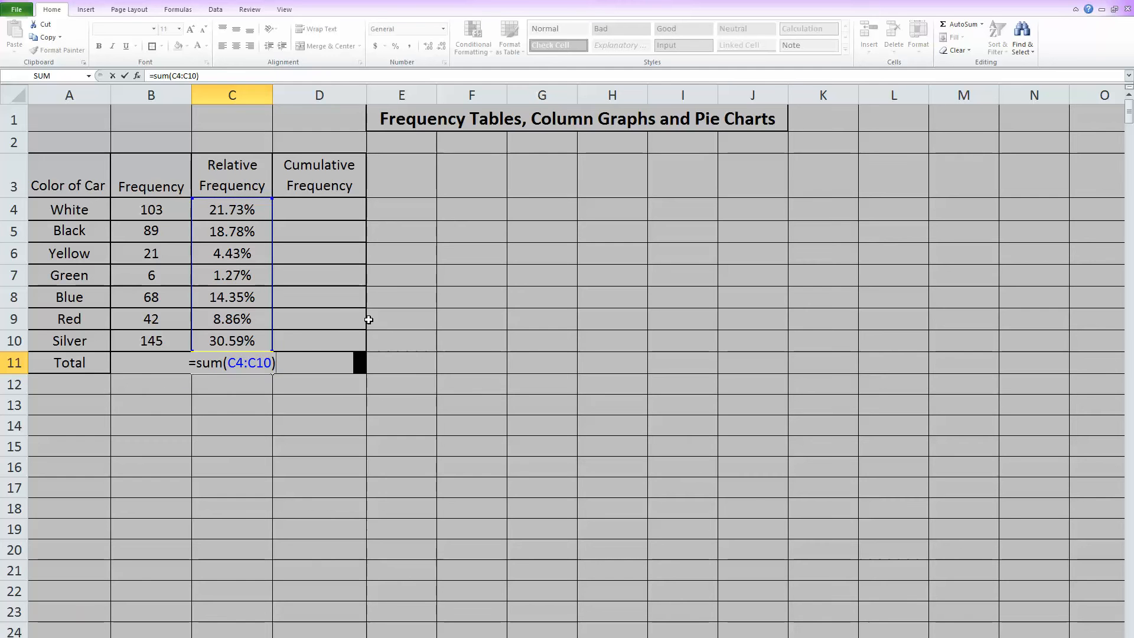
{"action": "key", "text": "Return"}
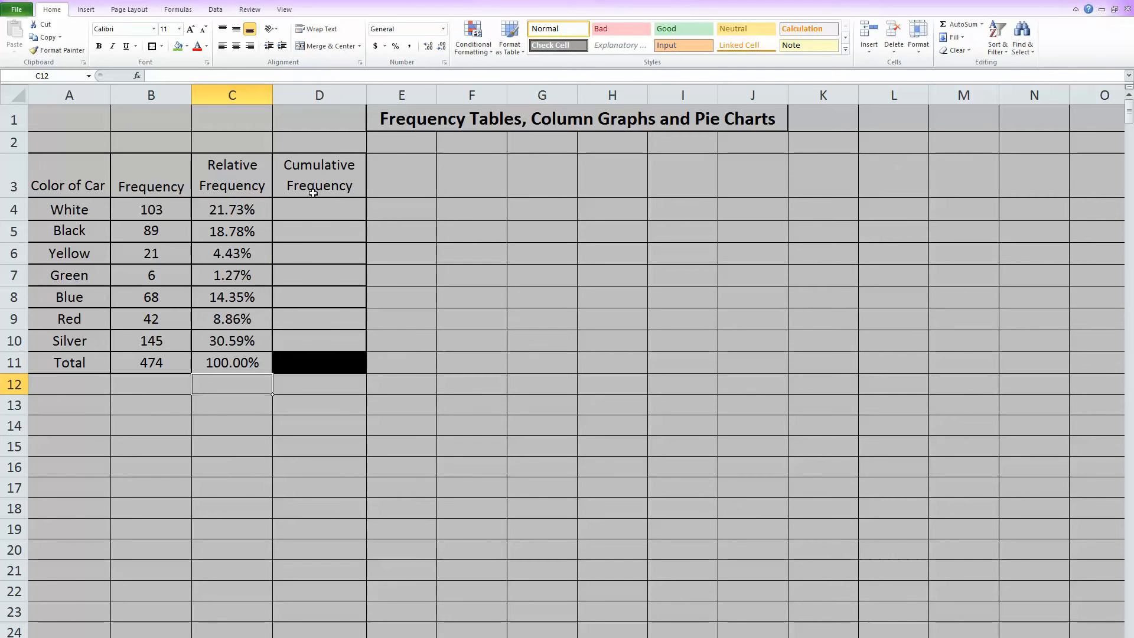
Step: Start the Cumulative Frequency column by entering =B4 in cell D4
{"action": "left_click", "coordinate": [310, 212]}
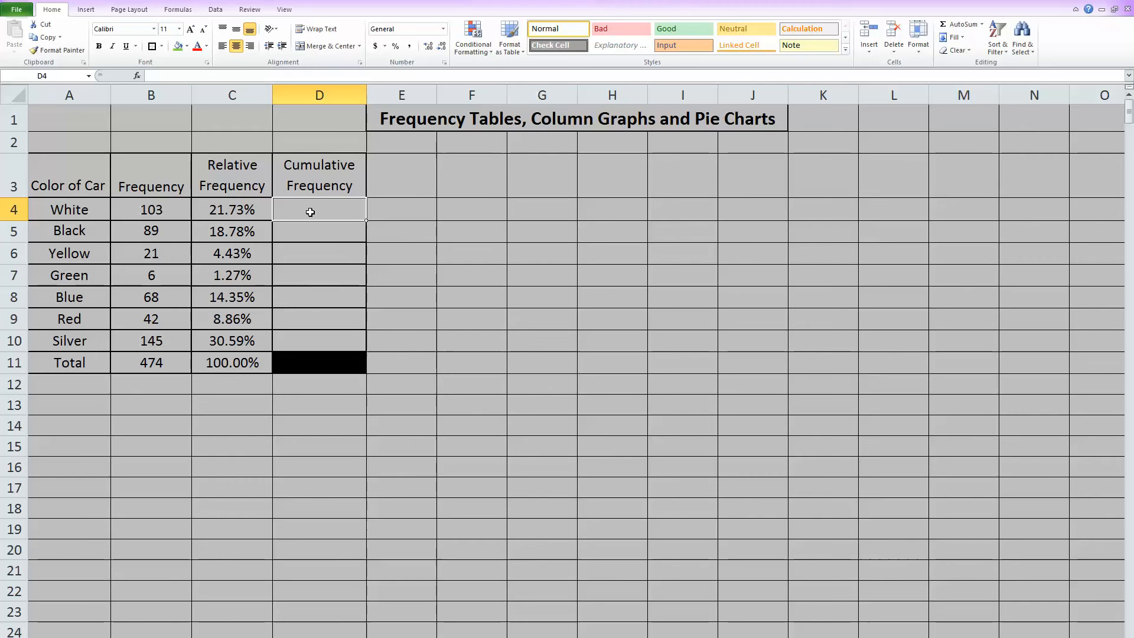
{"action": "type", "text": "="}
{"action": "left_click", "coordinate": [148, 212]}
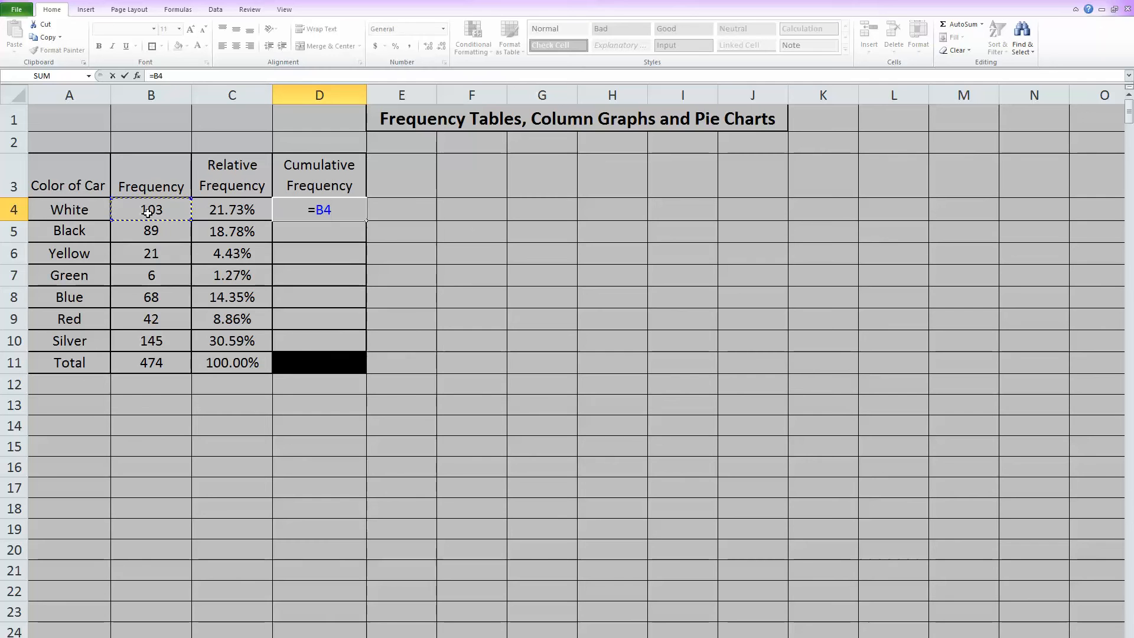
{"action": "key", "text": "Return"}
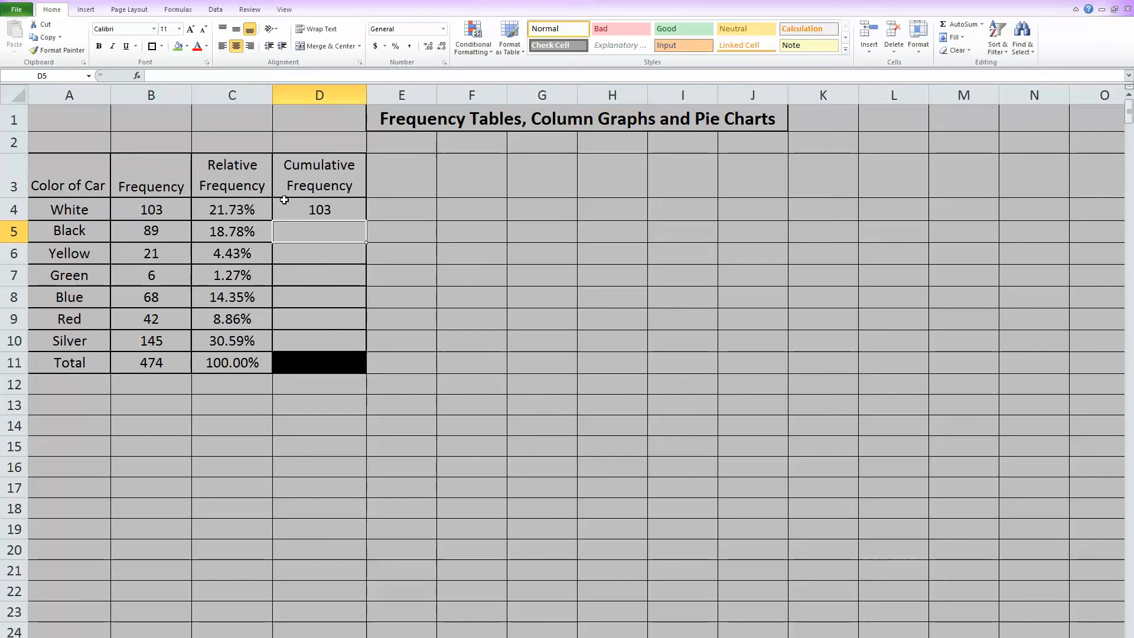
Step: Enter the running total =D4+B5 in cell D5 and fill it down through D10
{"action": "type", "text": "="}
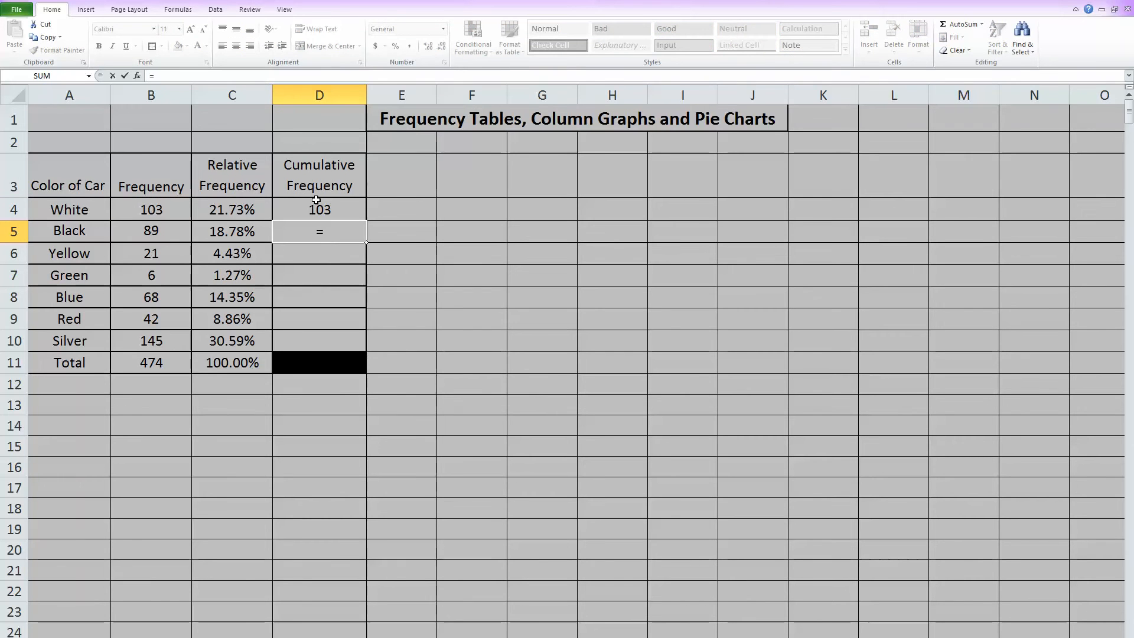
{"action": "left_click", "coordinate": [342, 204]}
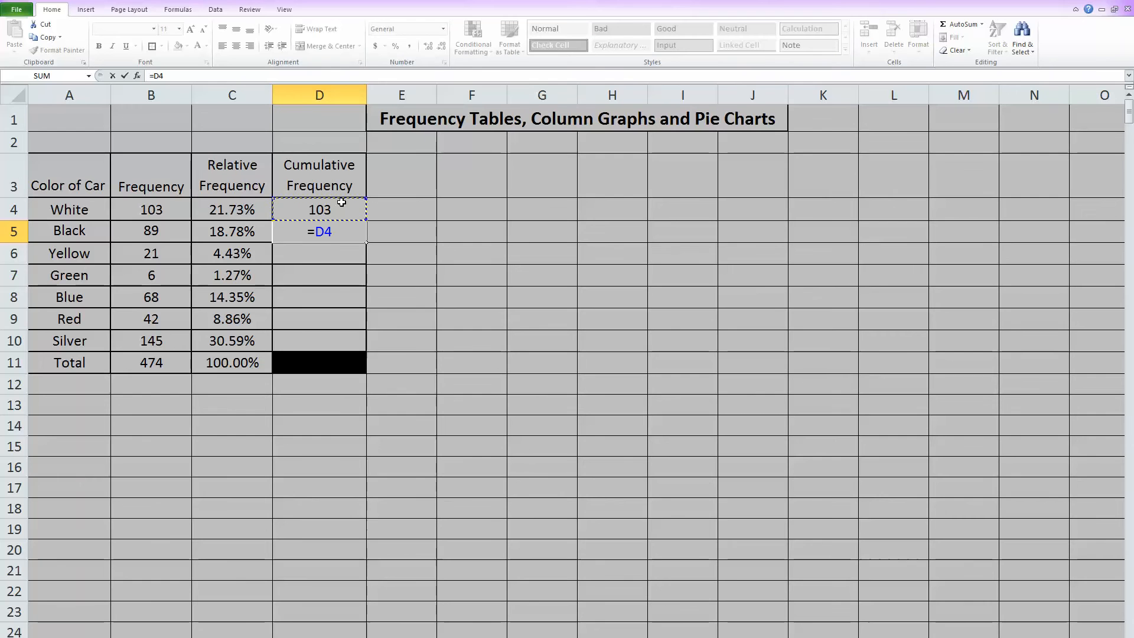
{"action": "type", "text": "+"}
{"action": "left_click", "coordinate": [159, 235]}
{"action": "key", "text": "Return"}
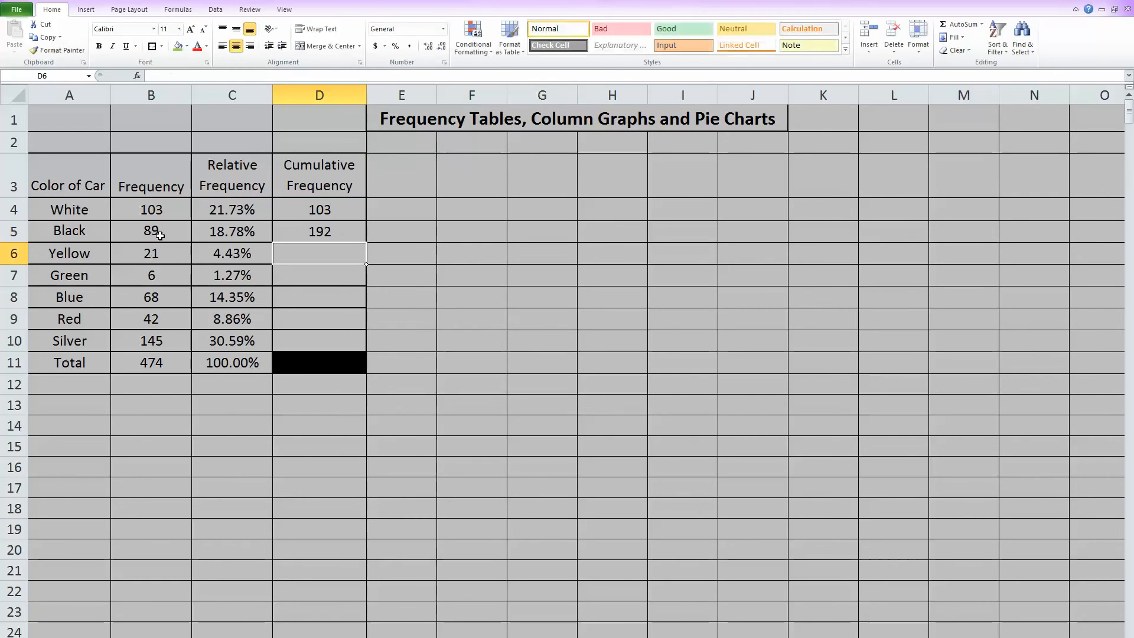
{"action": "left_click", "coordinate": [323, 231]}
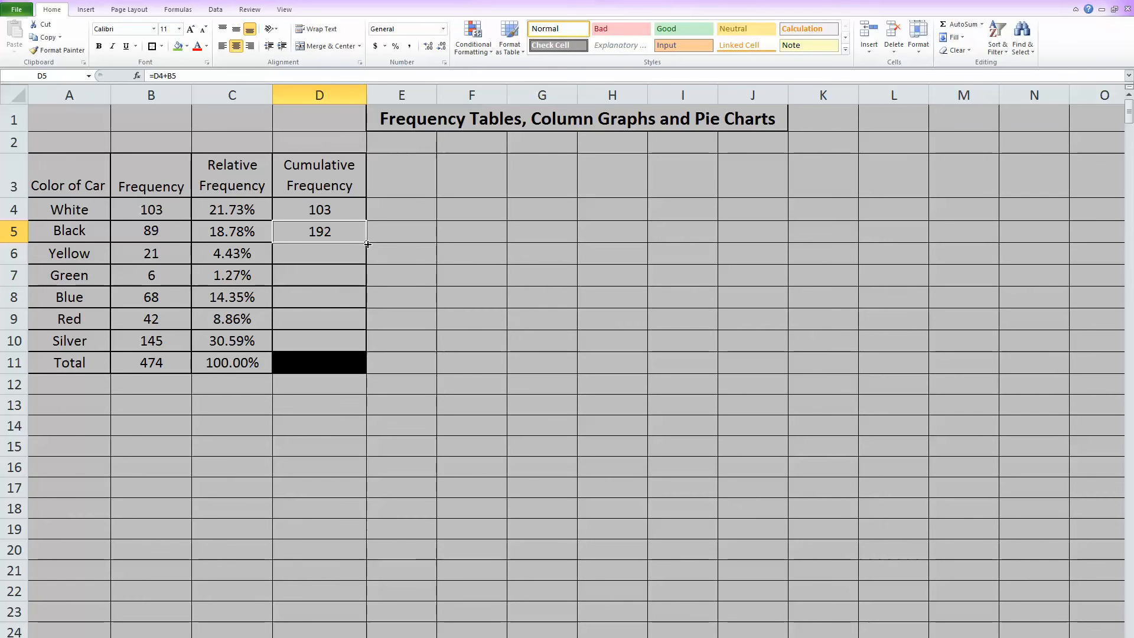
{"action": "left_click_drag", "start_coordinate": [367, 243], "coordinate": [369, 354]}
{"action": "left_click", "coordinate": [411, 325]}
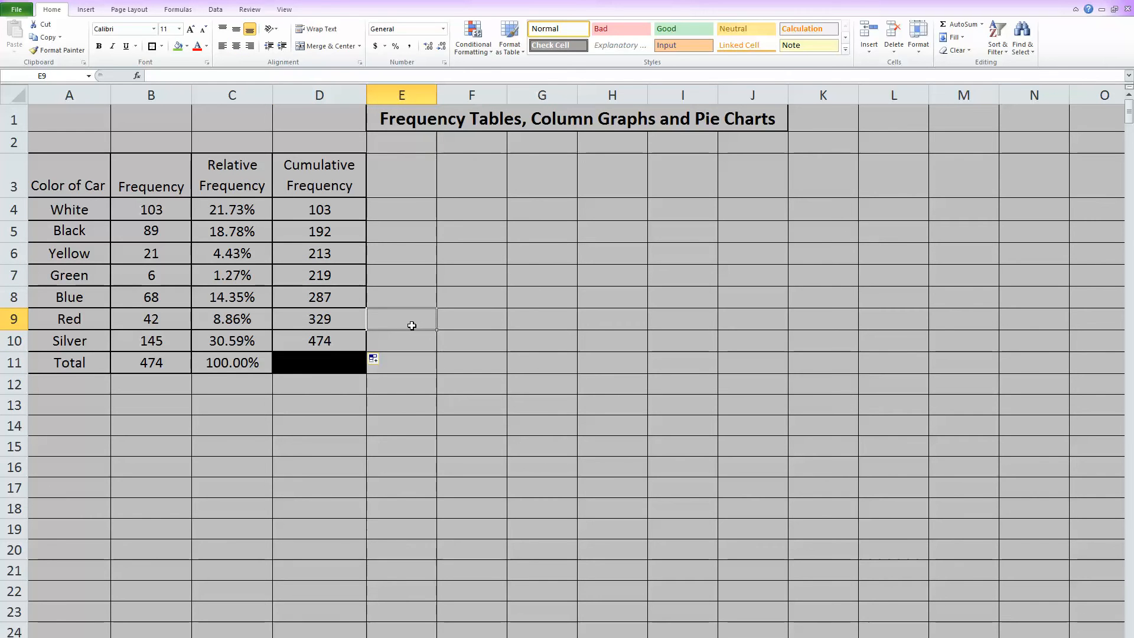
Step: Highlight the frequency total in B11 and the final cumulative frequency in D10 with the green fill color
{"action": "left_click", "coordinate": [165, 361]}
{"action": "left_click", "coordinate": [179, 45]}
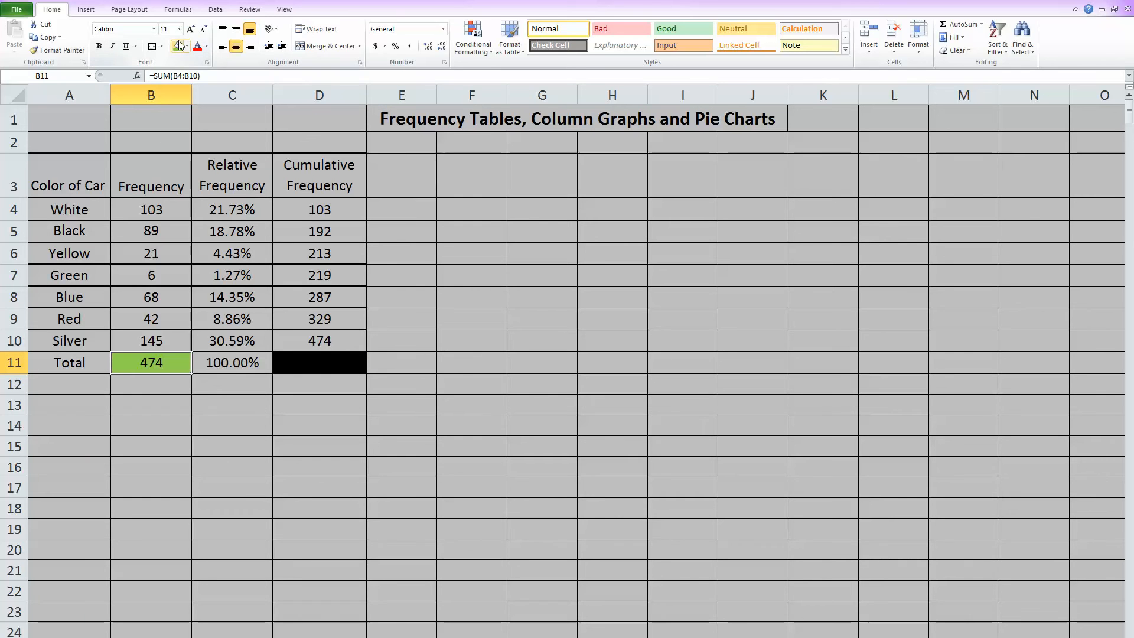
{"action": "left_click", "coordinate": [340, 341]}
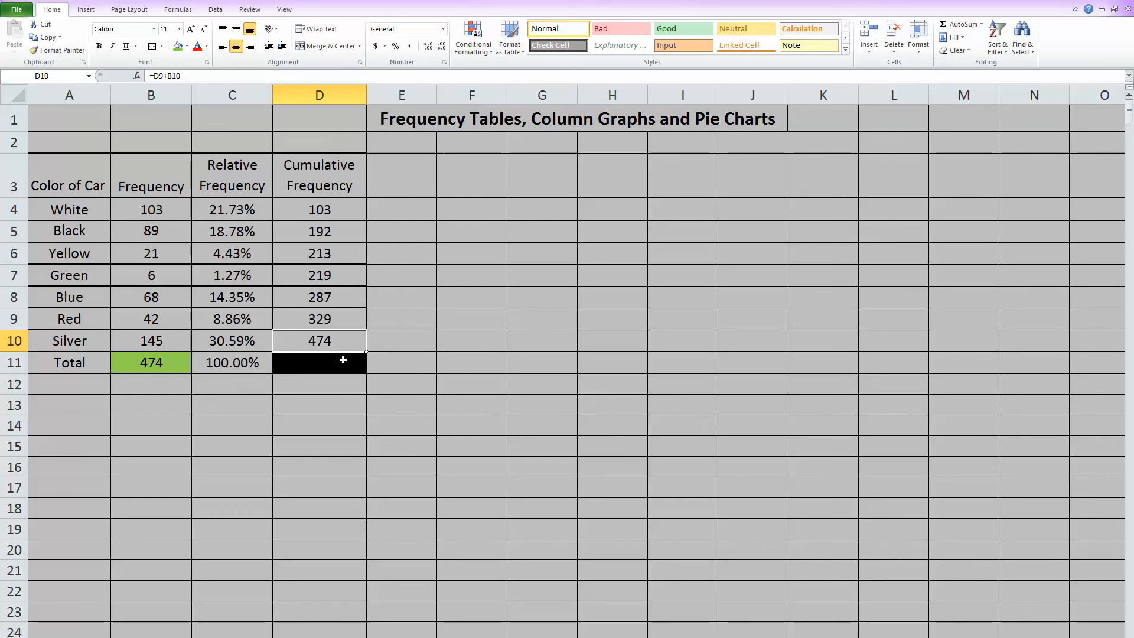
{"action": "left_click", "coordinate": [178, 46]}
{"action": "left_click", "coordinate": [434, 361]}
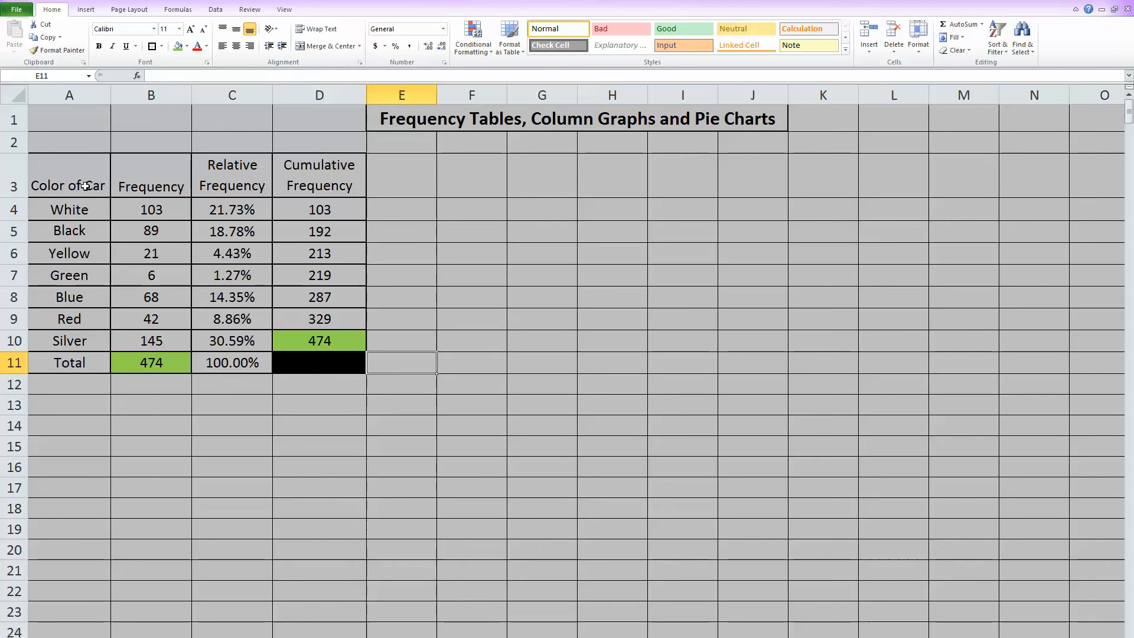
Step: Insert a 2-D clustered column chart of A3:B10 and fit it beside the table across columns E to J
{"action": "left_click_drag", "start_coordinate": [80, 185], "coordinate": [151, 334]}
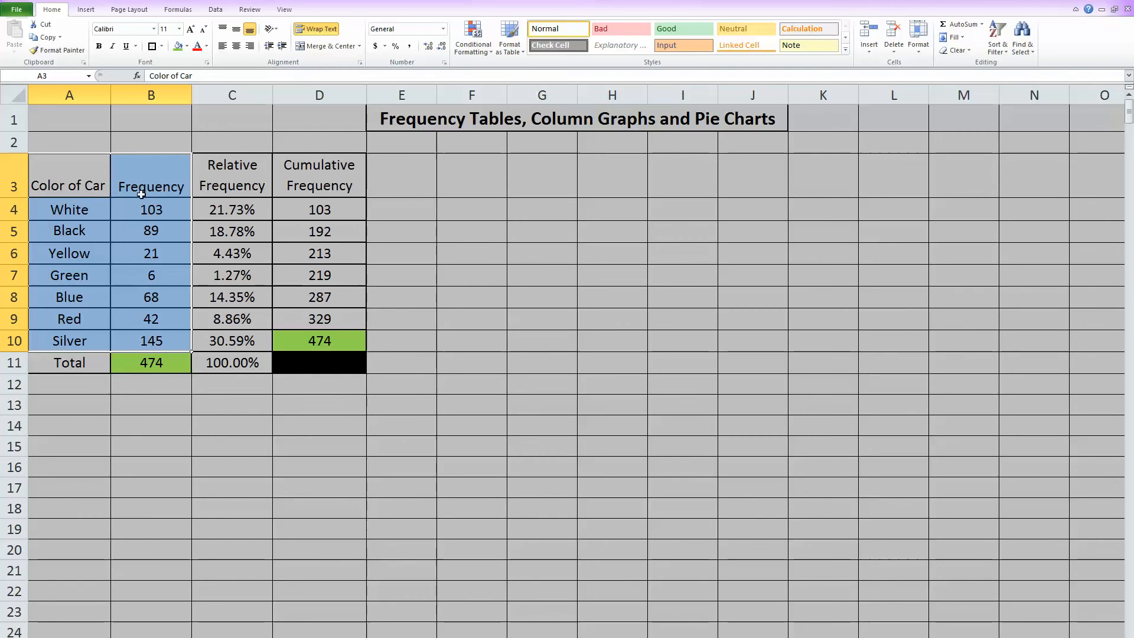
{"action": "left_click", "coordinate": [86, 9]}
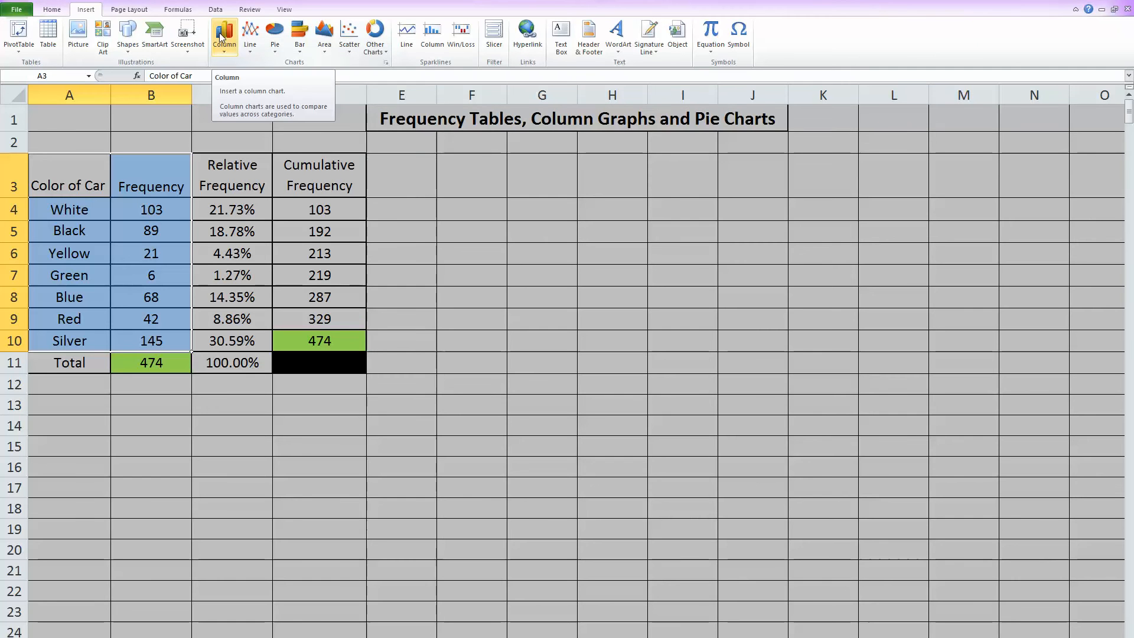
{"action": "left_click", "coordinate": [220, 35]}
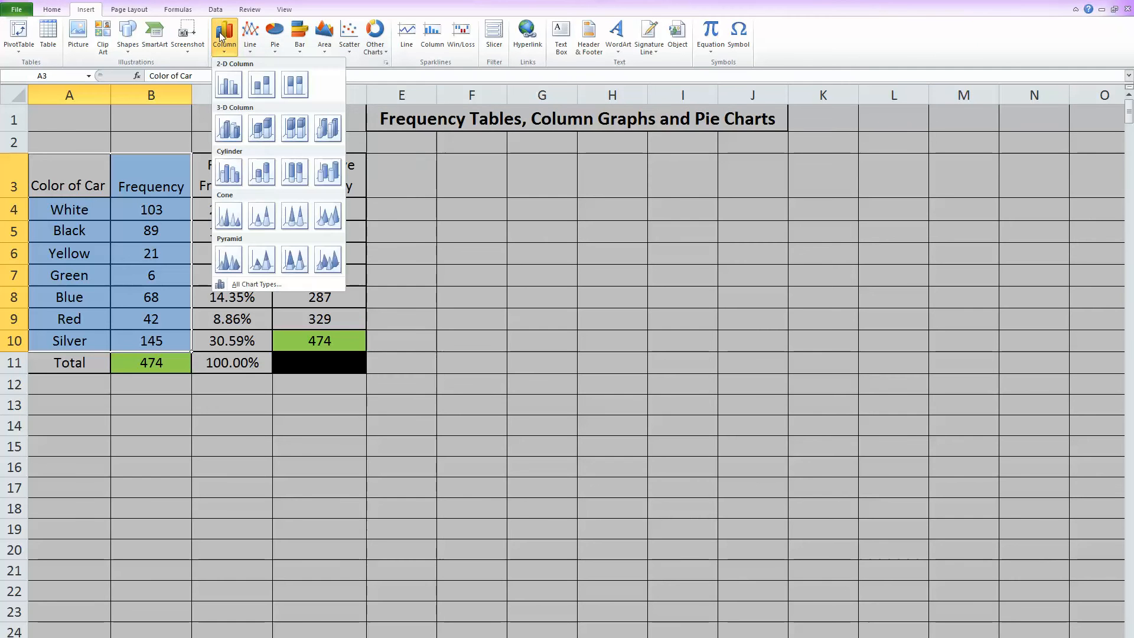
{"action": "left_click", "coordinate": [229, 84]}
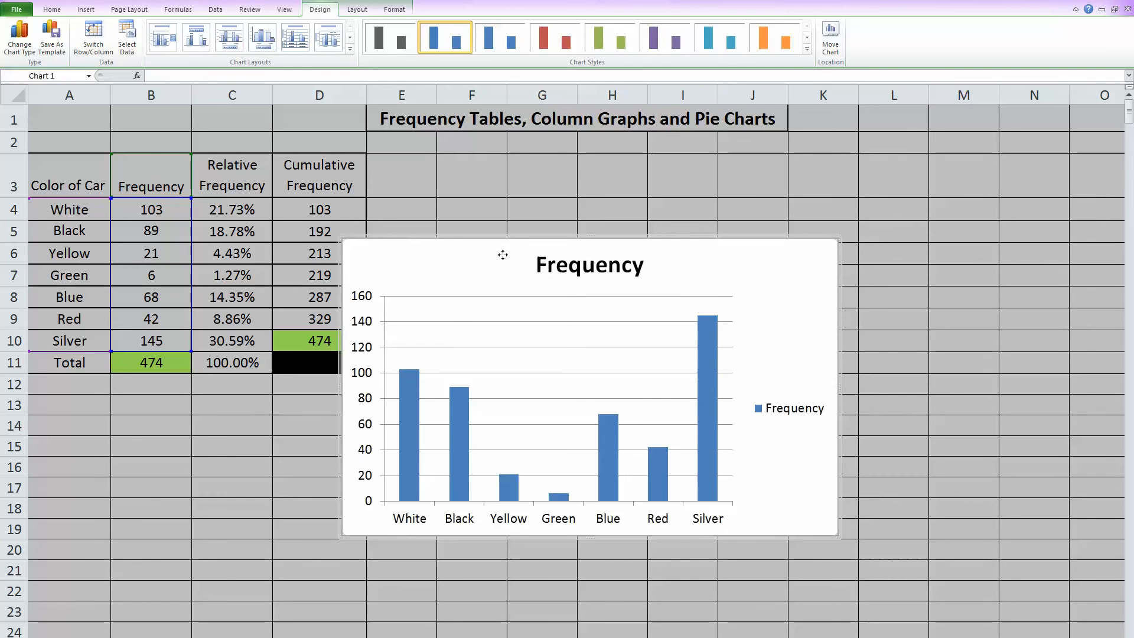
{"action": "left_click_drag", "start_coordinate": [504, 253], "coordinate": [527, 170]}
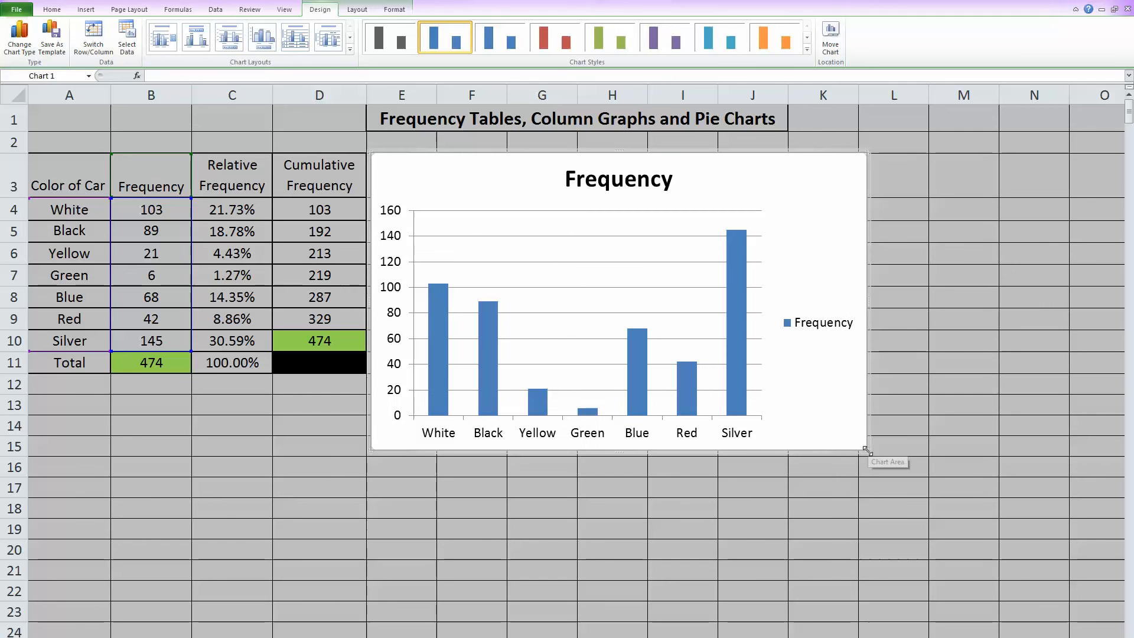
{"action": "left_click_drag", "start_coordinate": [866, 451], "coordinate": [764, 452]}
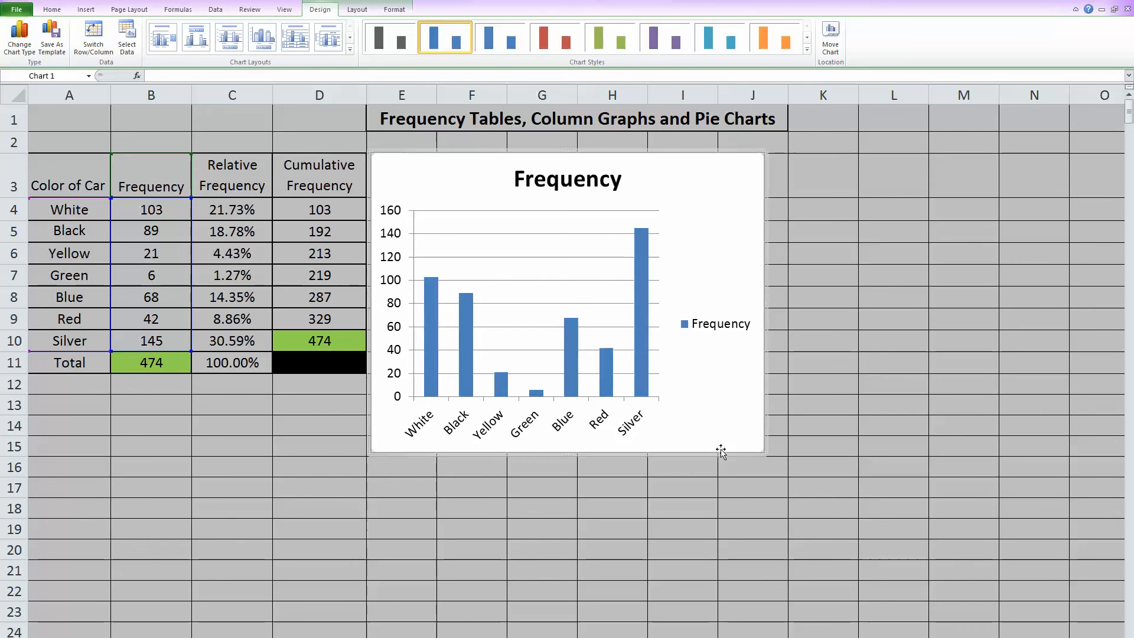
Step: Give the column chart the purple style on a black background and a layout with both axis titles and a legend
{"action": "left_click", "coordinate": [807, 50]}
{"action": "left_click", "coordinate": [676, 197]}
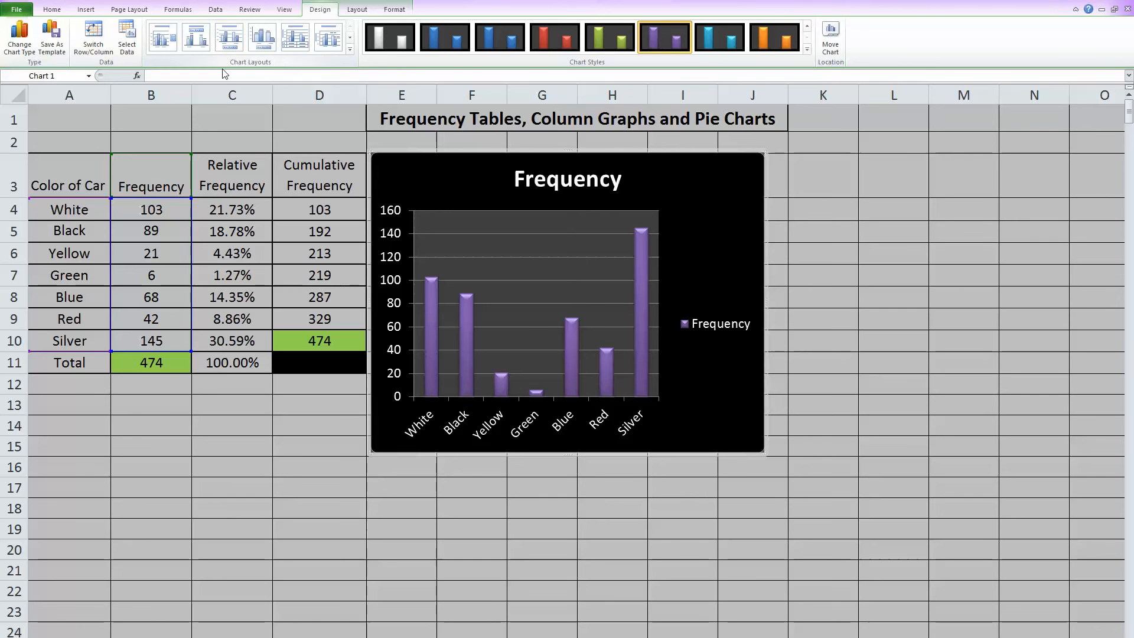
{"action": "left_click", "coordinate": [350, 51]}
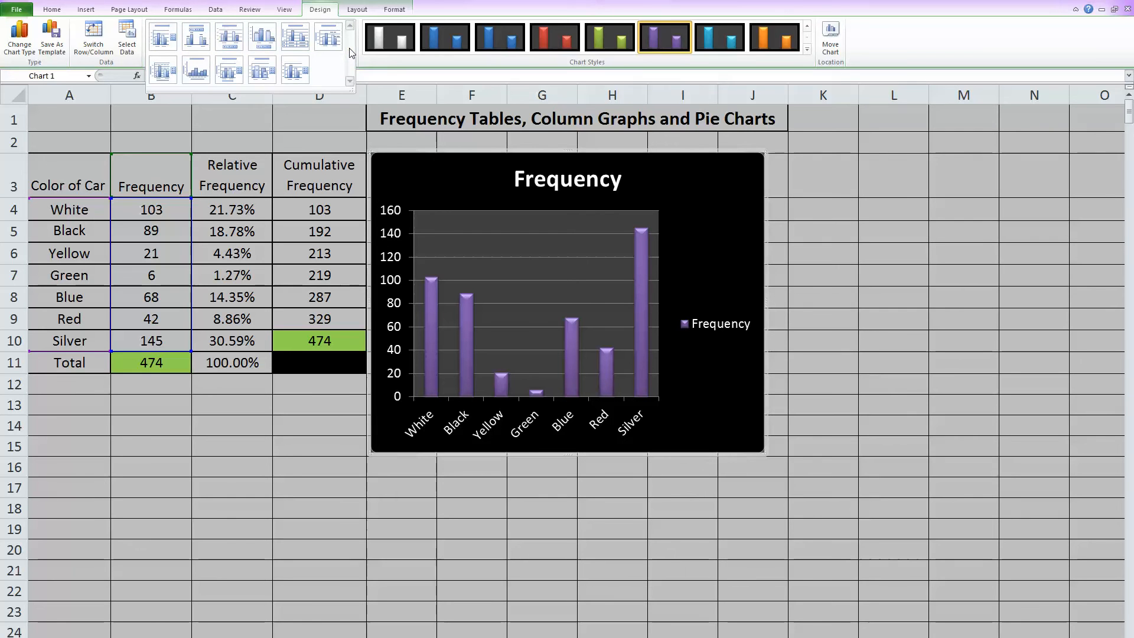
{"action": "left_click", "coordinate": [217, 78]}
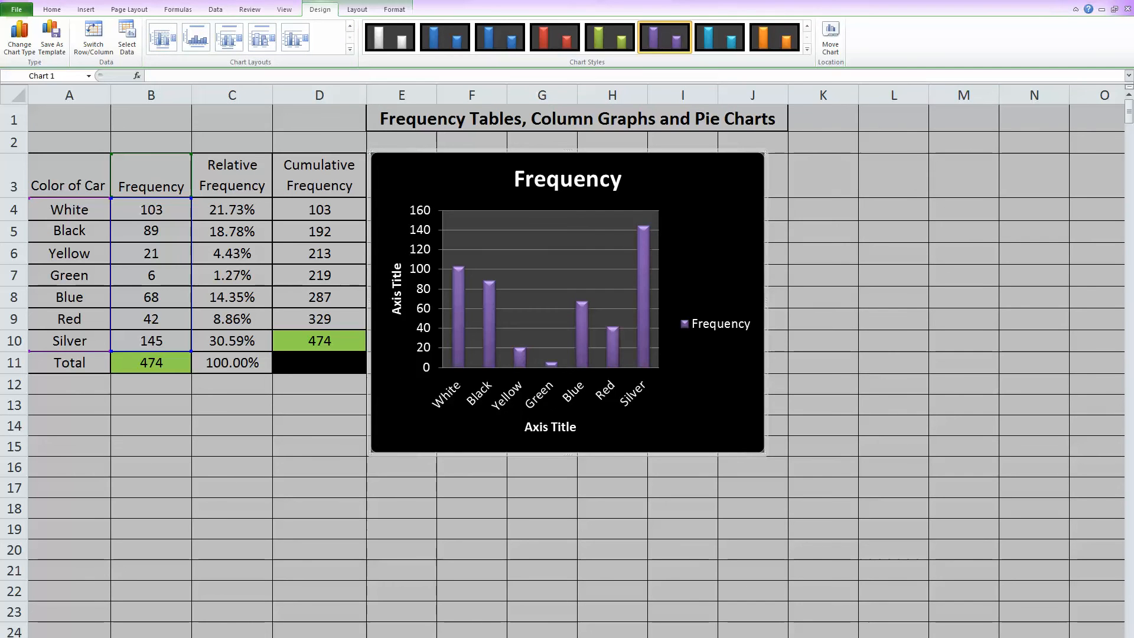
Step: Change the column chart's horizontal axis title to "Color"
{"action": "left_click", "coordinate": [568, 425]}
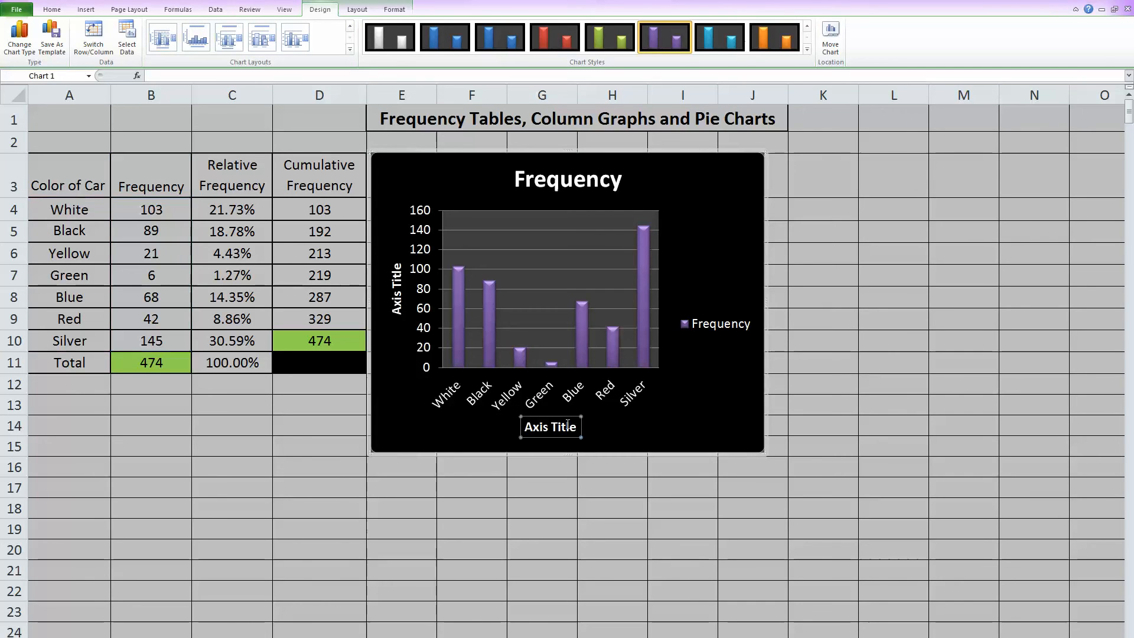
{"action": "left_click", "coordinate": [574, 423]}
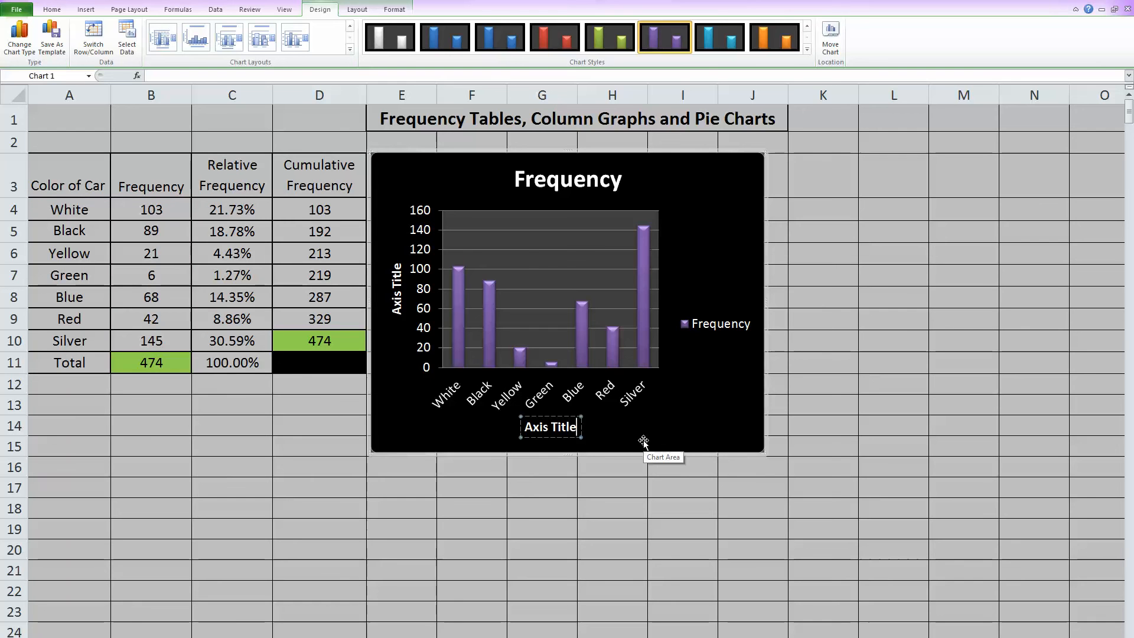
{"action": "key", "text": "BackSpace"}
{"action": "key", "text": "BackSpace"}
{"action": "key", "text": "BackSpace"}
{"action": "key", "text": "BackSpace"}
{"action": "key", "text": "BackSpace"}
{"action": "key", "text": "BackSpace"}
{"action": "key", "text": "BackSpace"}
{"action": "type", "text": "Color"}
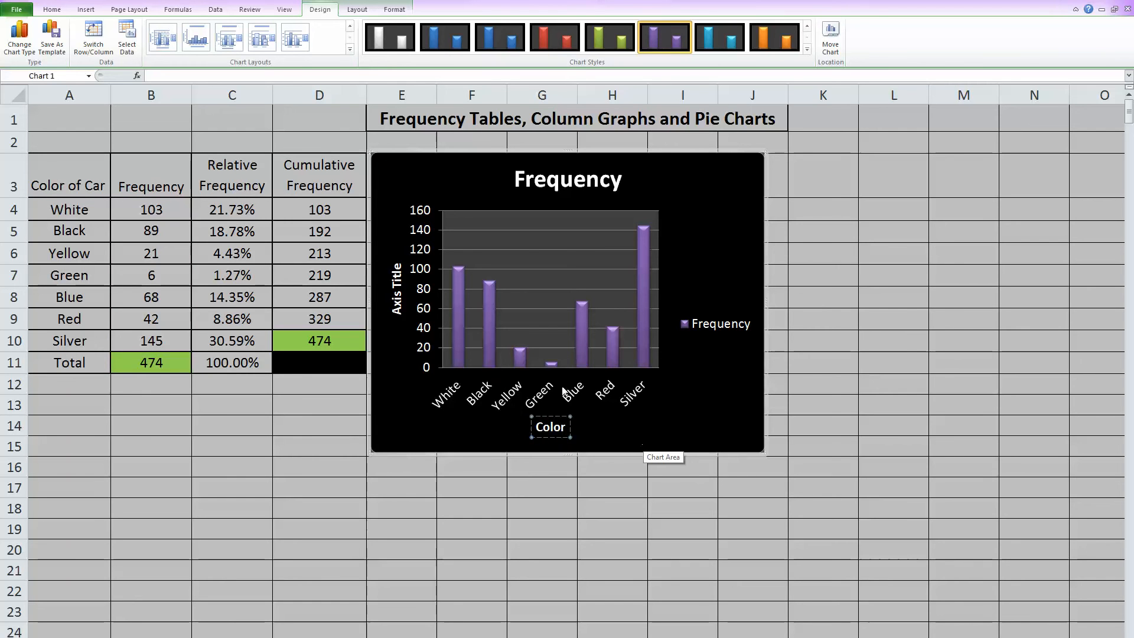
Step: Change the column chart's vertical axis title to "Frequency"
{"action": "left_click", "coordinate": [397, 282]}
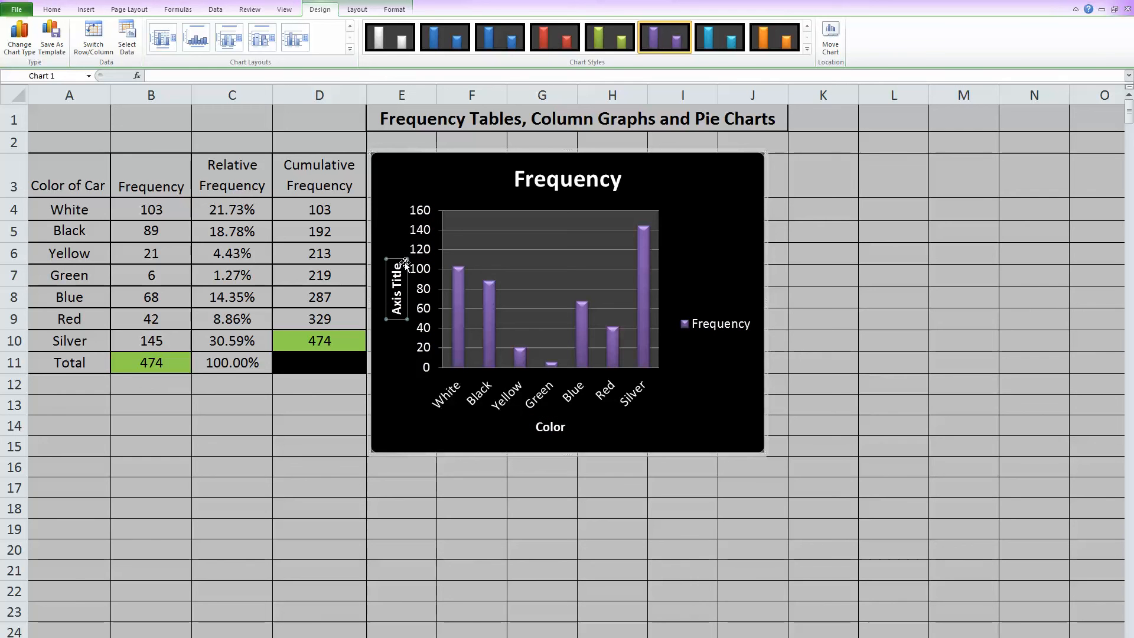
{"action": "left_click", "coordinate": [404, 275]}
{"action": "key", "text": "BackSpace"}
{"action": "key", "text": "BackSpace"}
{"action": "key", "text": "BackSpace"}
{"action": "key", "text": "BackSpace"}
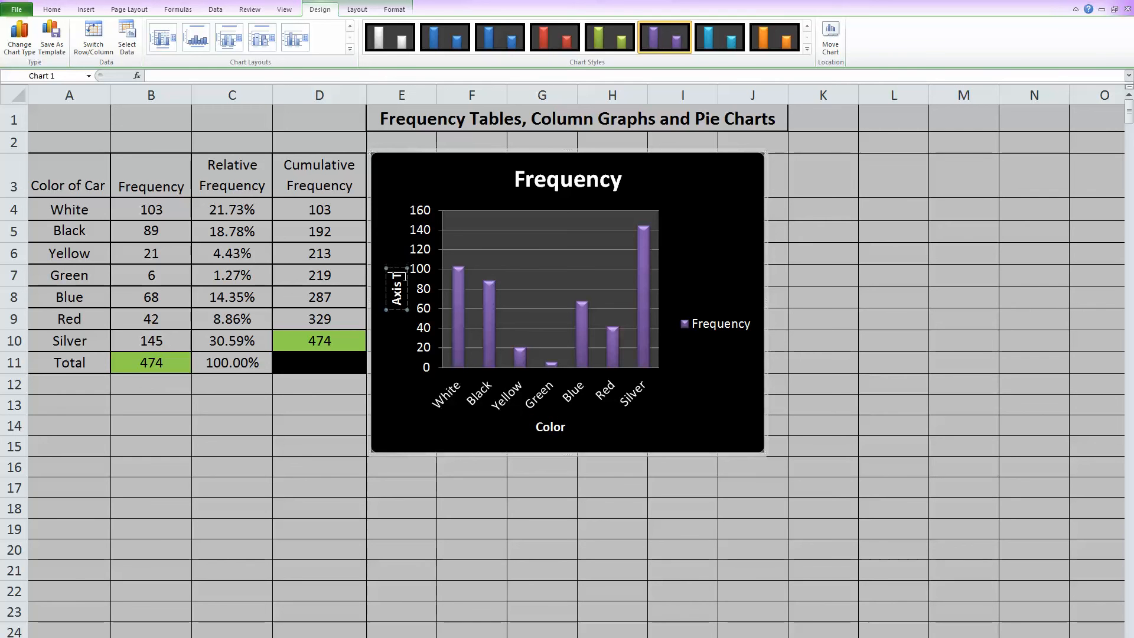
{"action": "key", "text": "BackSpace"}
{"action": "key", "text": "BackSpace"}
{"action": "key", "text": "BackSpace"}
{"action": "type", "text": "Fre"}
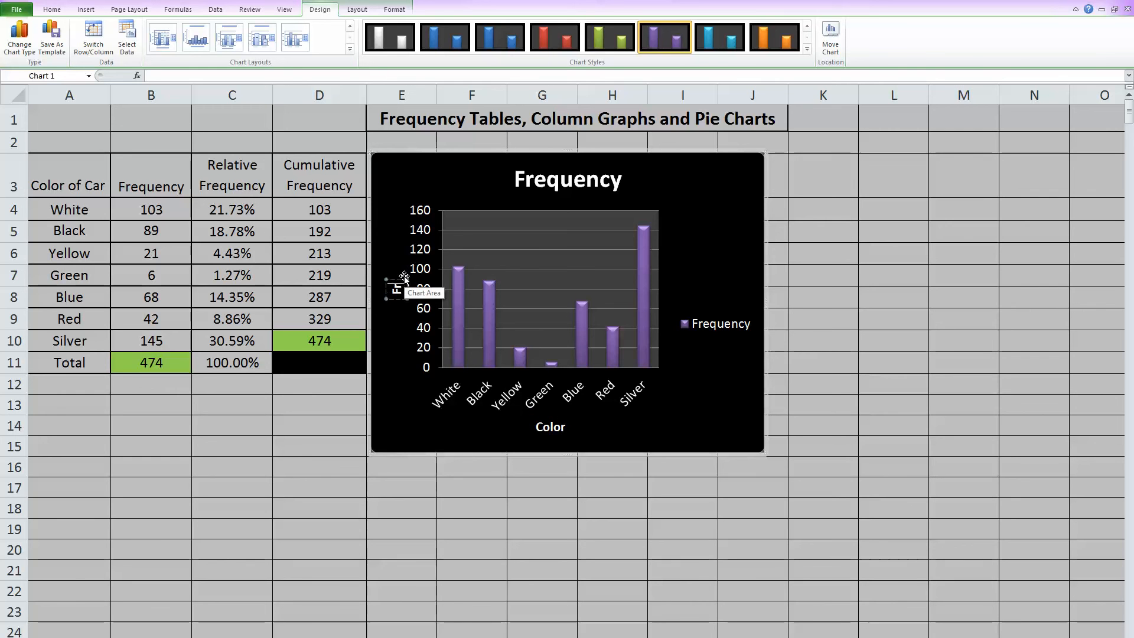
{"action": "type", "text": "quency"}
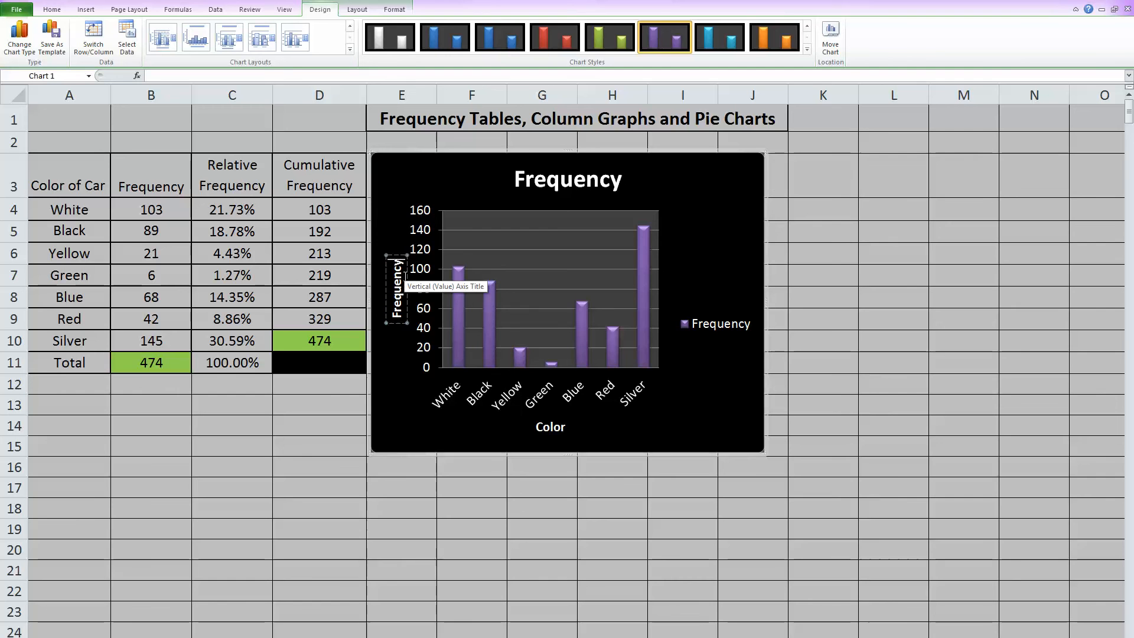
Step: Replace the column chart's main title with "Colors of Cars at the Mall"
{"action": "left_click", "coordinate": [629, 176]}
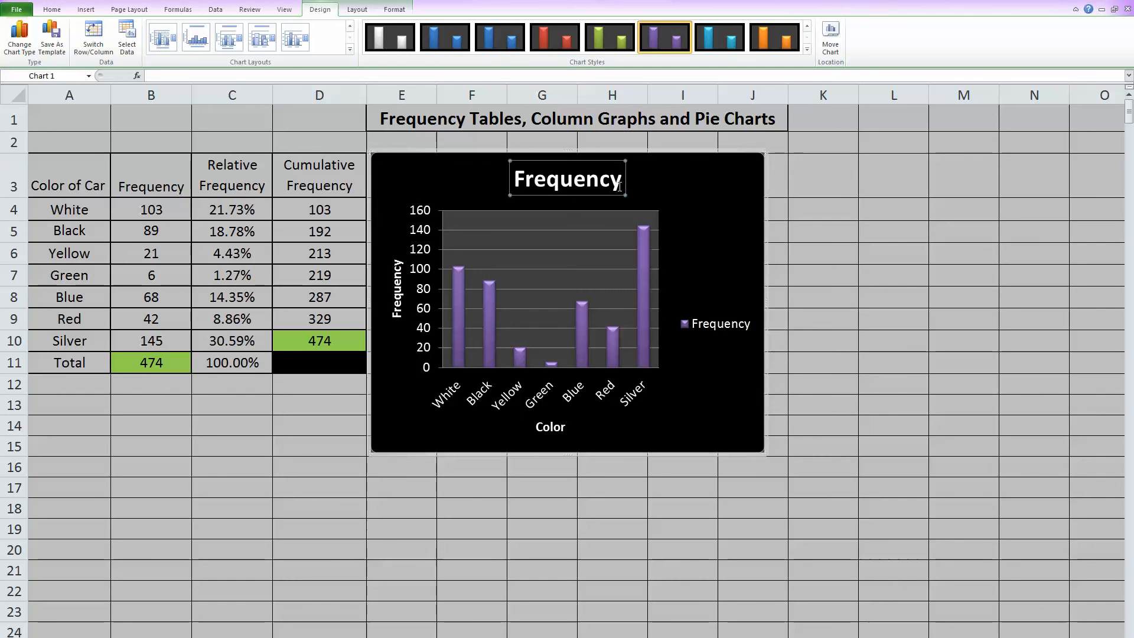
{"action": "left_click", "coordinate": [634, 181]}
{"action": "key", "text": "BackSpace"}
{"action": "key", "text": "BackSpace"}
{"action": "key", "text": "BackSpace"}
{"action": "key", "text": "BackSpace"}
{"action": "key", "text": "BackSpace"}
{"action": "key", "text": "BackSpace"}
{"action": "key", "text": "BackSpace"}
{"action": "key", "text": "BackSpace"}
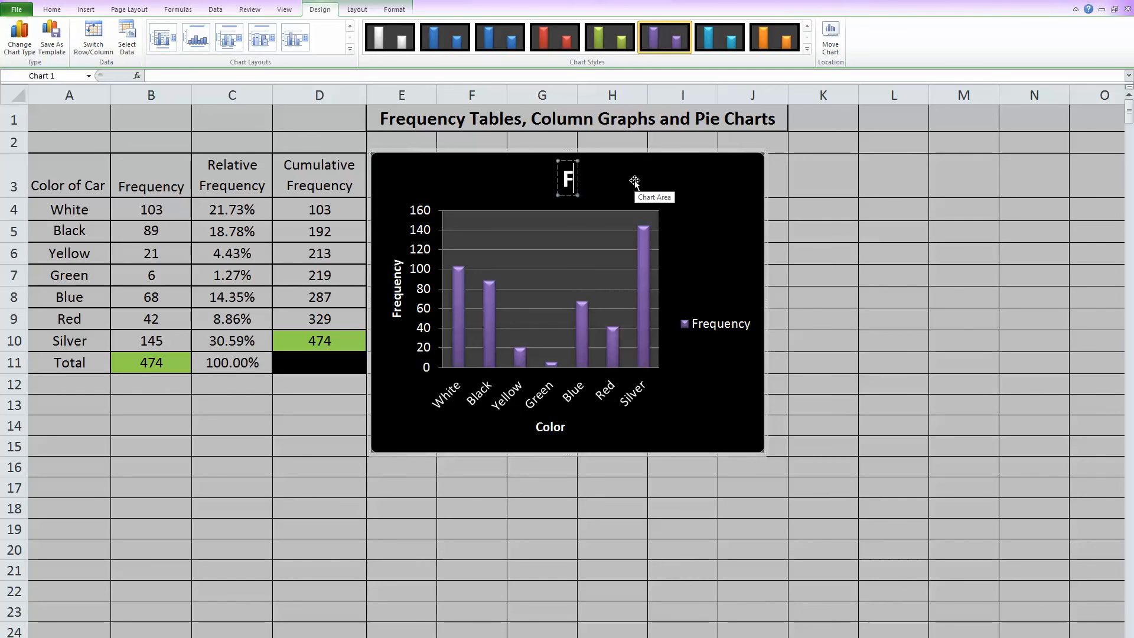
{"action": "type", "text": "Colors of"}
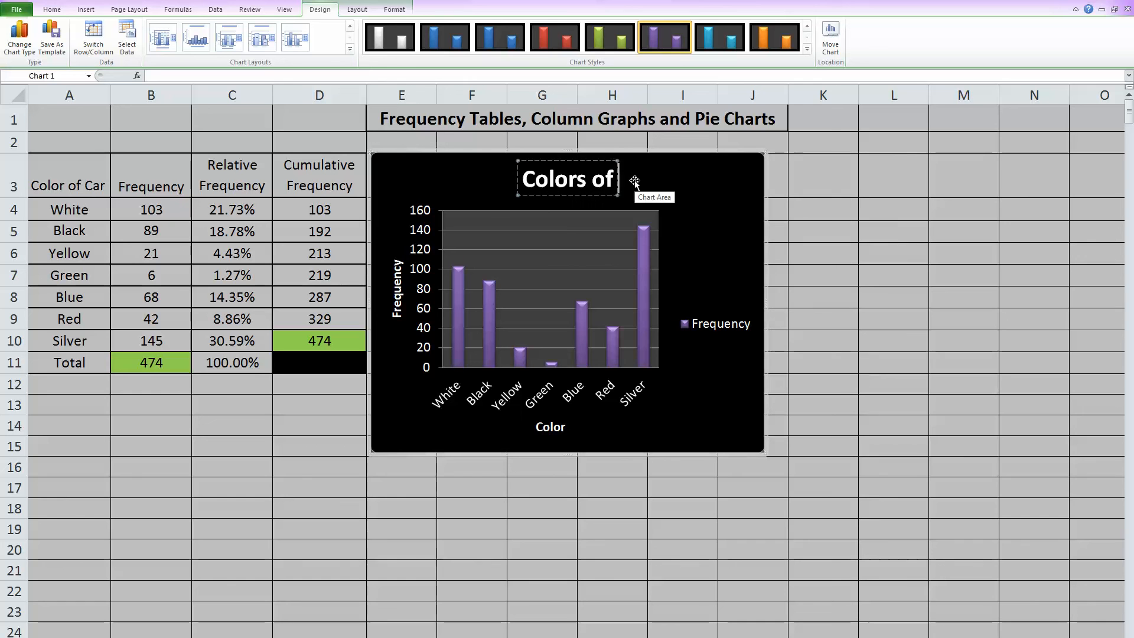
{"action": "type", "text": " Cars at the Mall"}
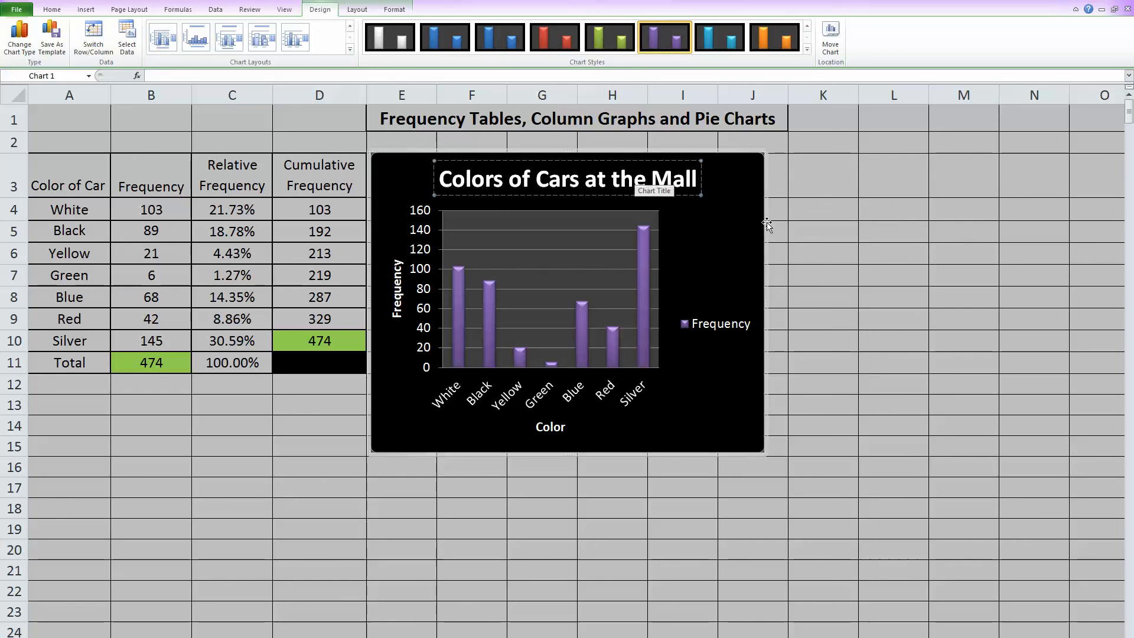
{"action": "left_click", "coordinate": [736, 230]}
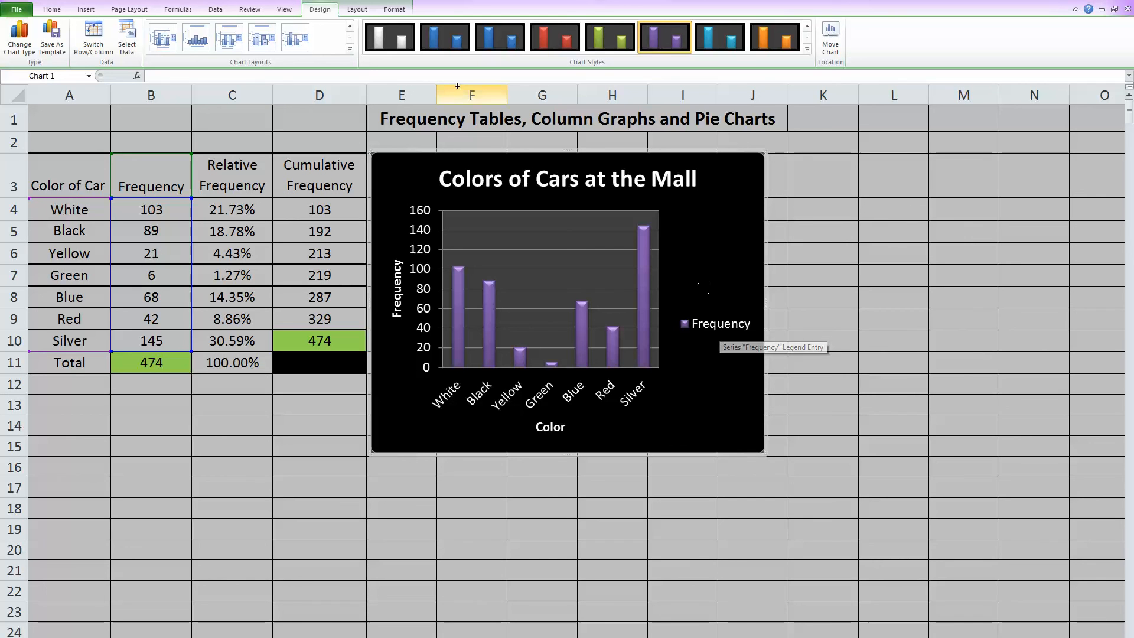
Step: Turn off the column chart's legend
{"action": "left_click", "coordinate": [357, 10]}
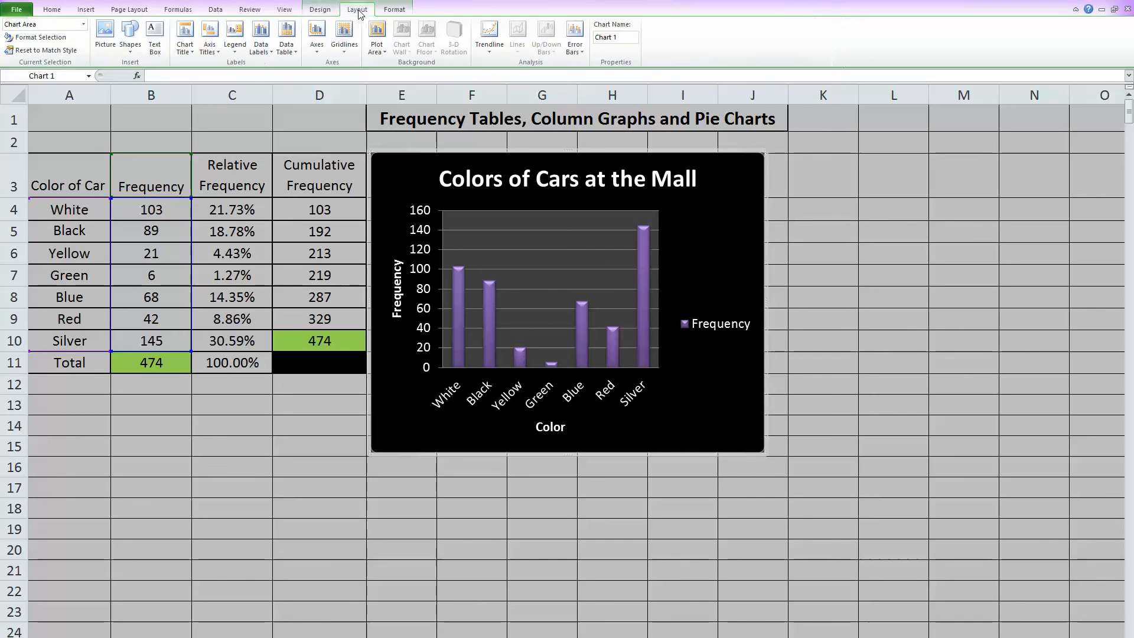
{"action": "left_click", "coordinate": [236, 52]}
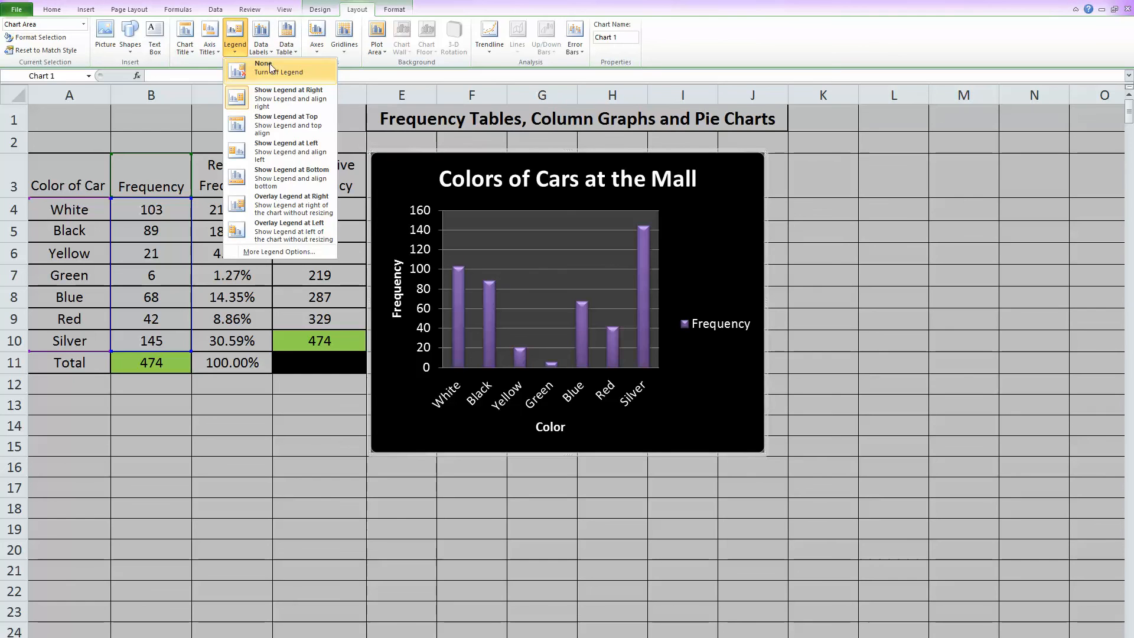
{"action": "left_click", "coordinate": [281, 79]}
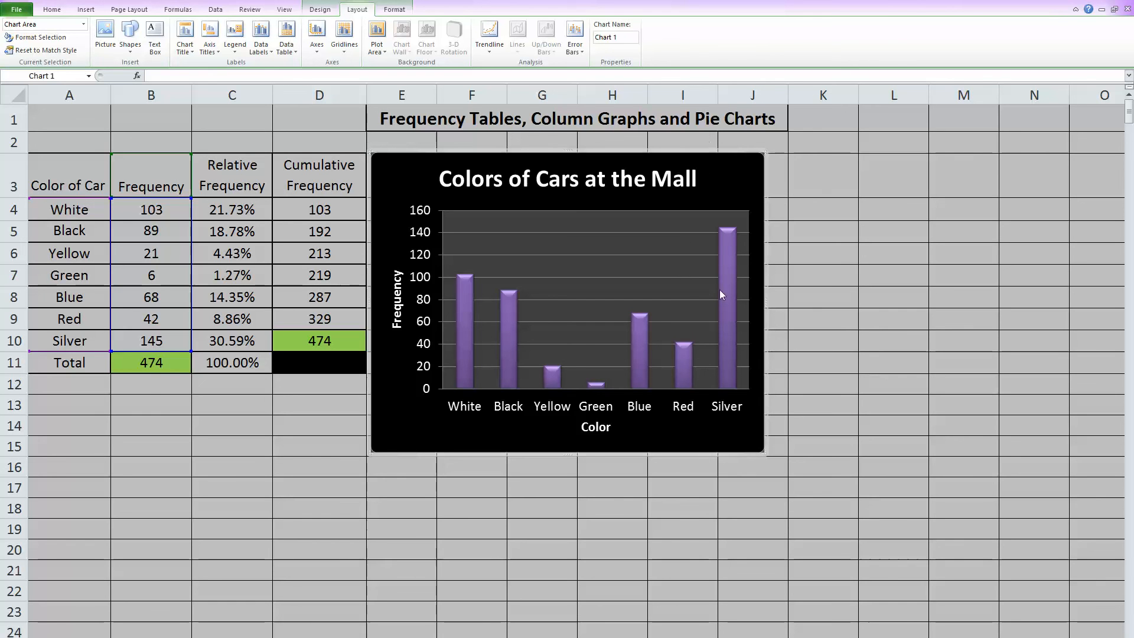
Step: Insert a 2-D pie chart of A3:B10 and apply the multicolored style on a black background
{"action": "left_click", "coordinate": [179, 451]}
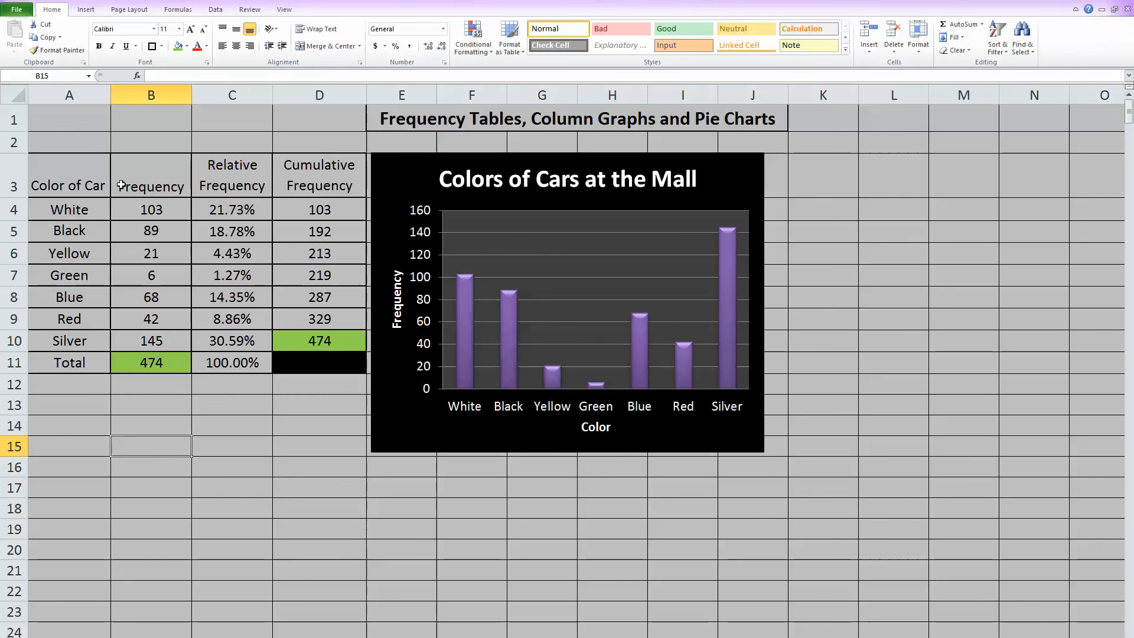
{"action": "left_click_drag", "start_coordinate": [71, 171], "coordinate": [126, 337]}
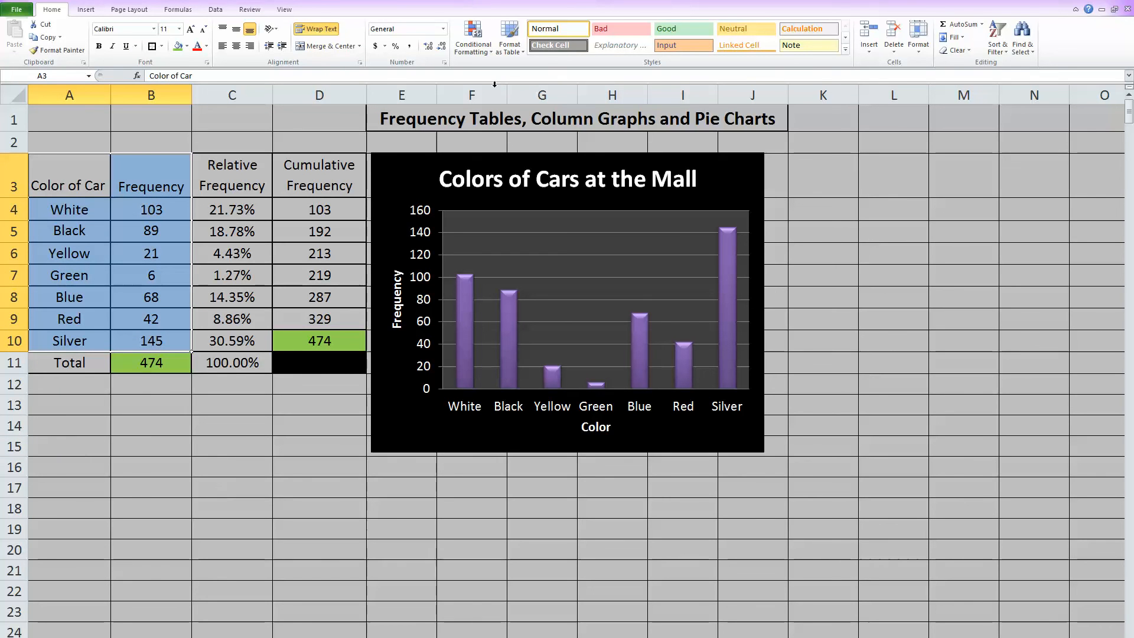
{"action": "left_click", "coordinate": [86, 10]}
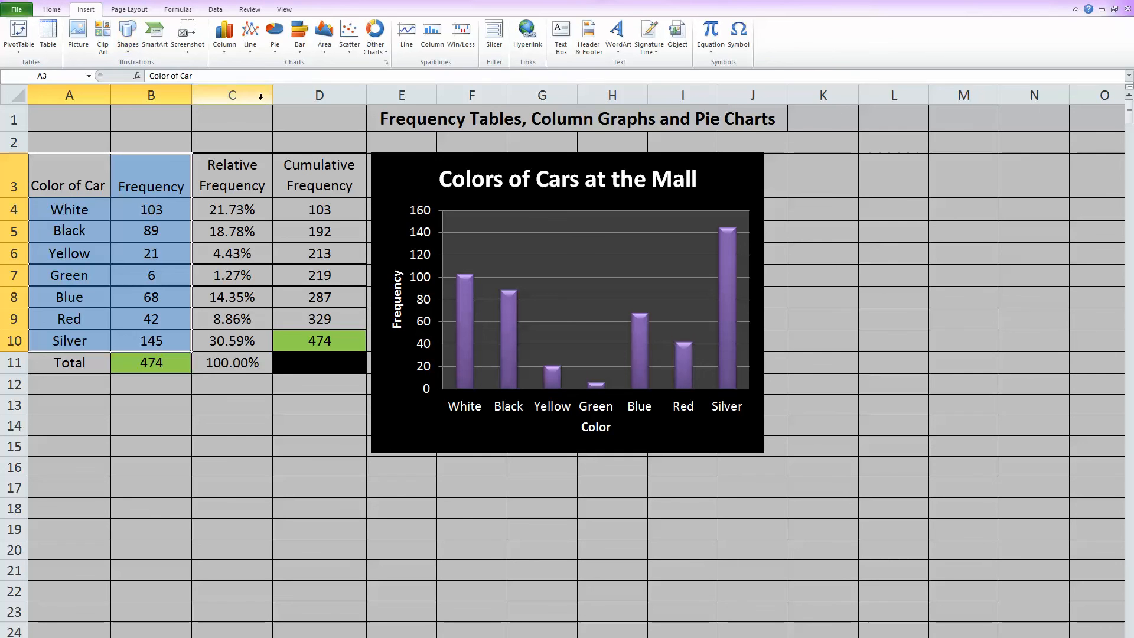
{"action": "left_click", "coordinate": [280, 35]}
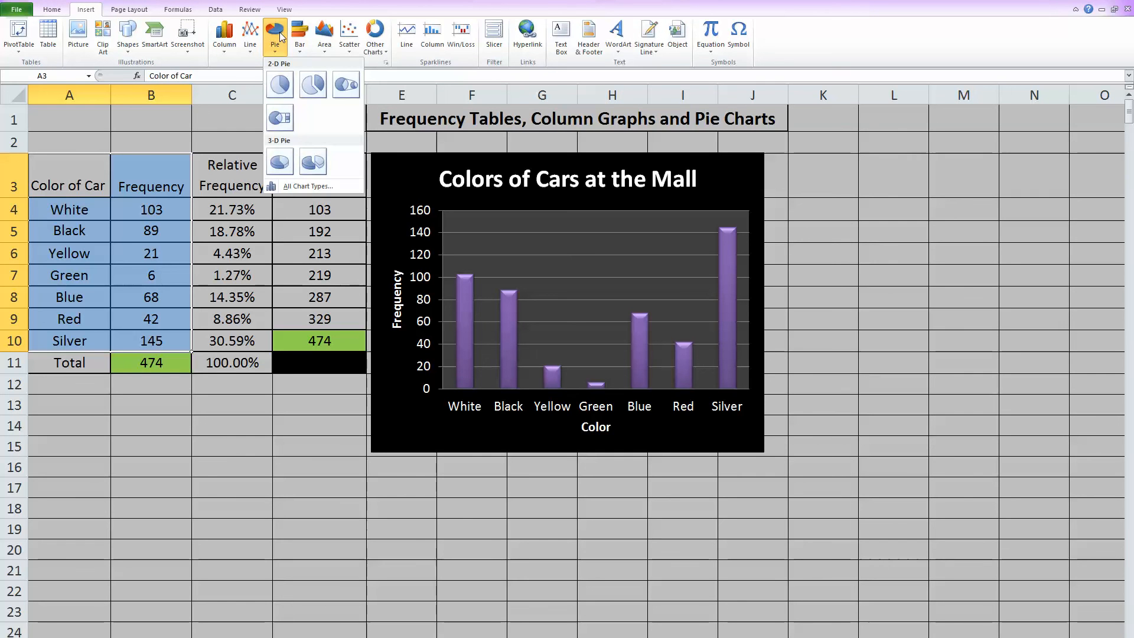
{"action": "left_click", "coordinate": [289, 87]}
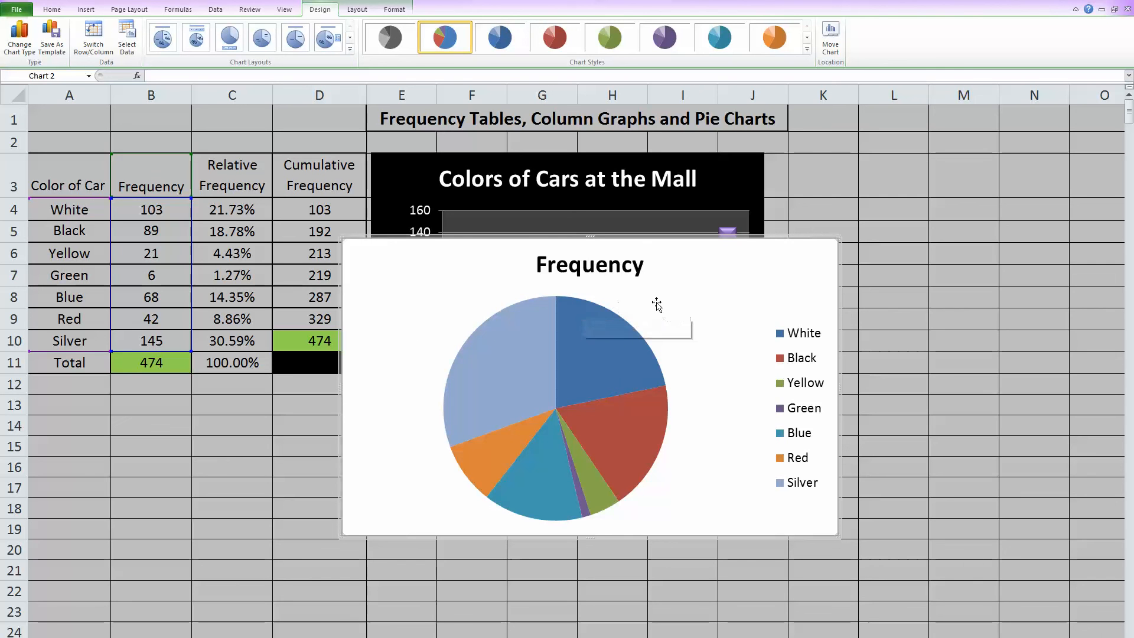
{"action": "left_click", "coordinate": [807, 49]}
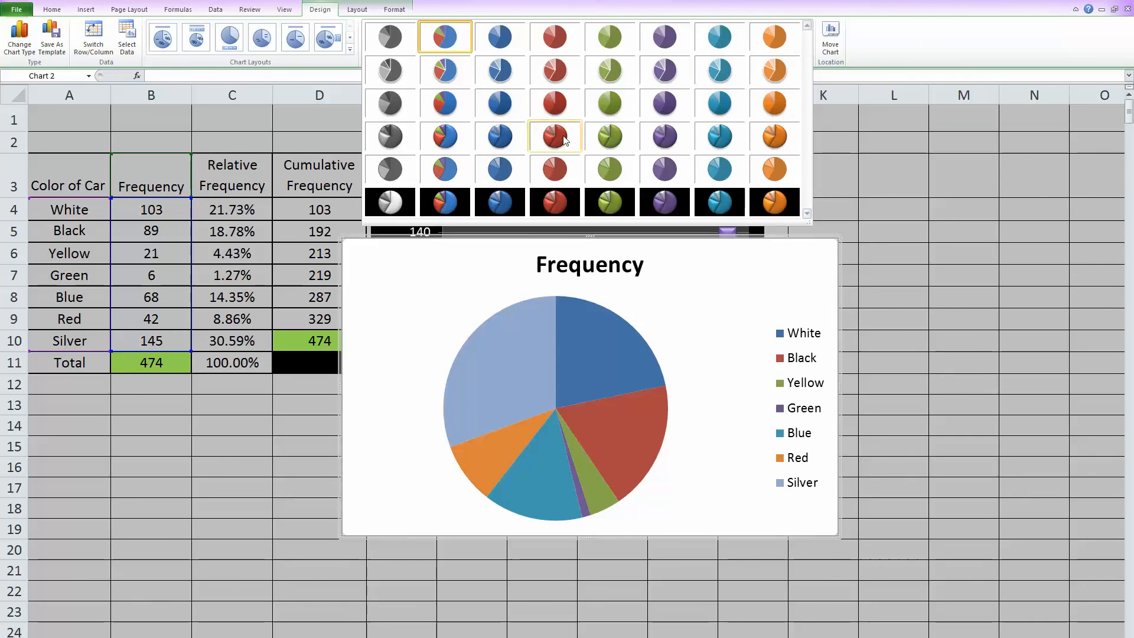
{"action": "left_click", "coordinate": [469, 201]}
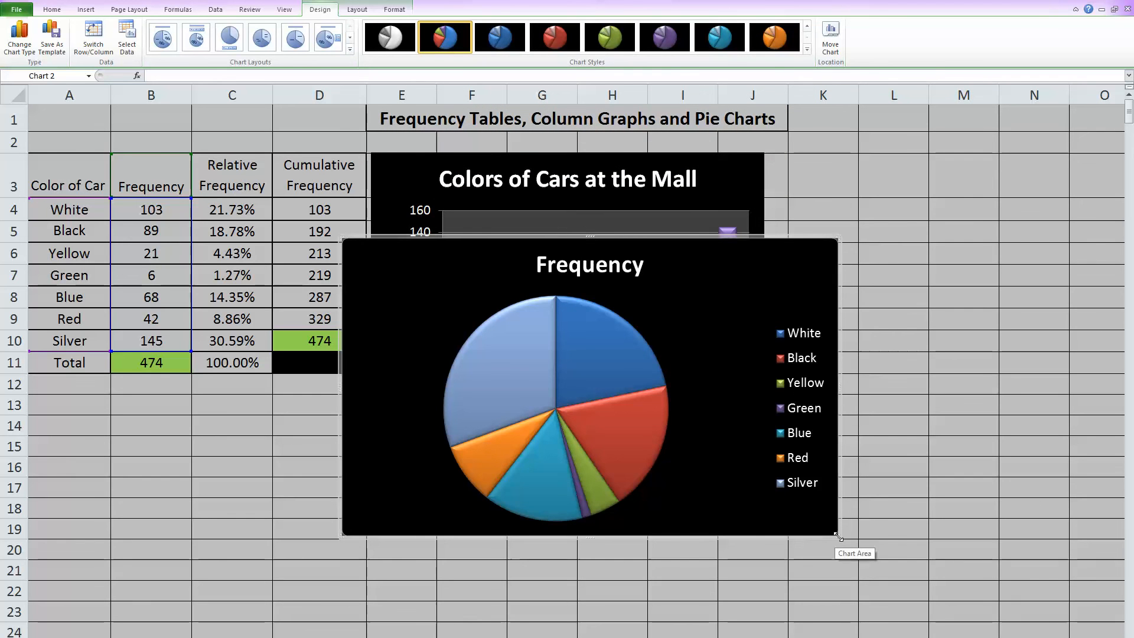
Step: Narrow the pie chart and place it beside the column chart, sized to span columns K to O
{"action": "left_click_drag", "start_coordinate": [835, 537], "coordinate": [656, 535]}
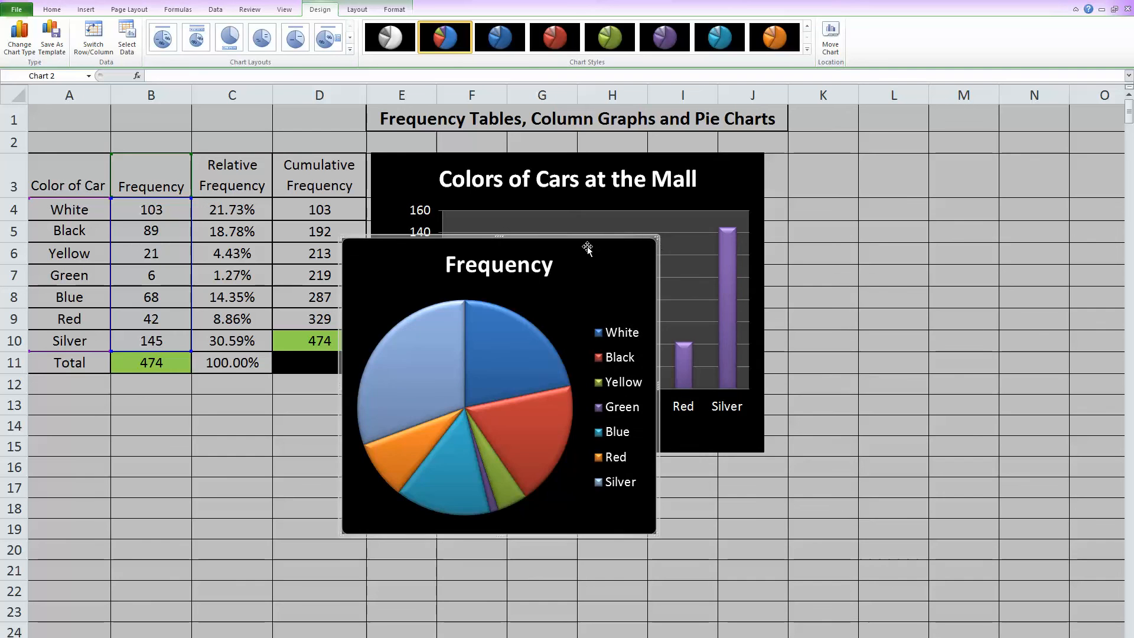
{"action": "left_click_drag", "start_coordinate": [580, 238], "coordinate": [1001, 159]}
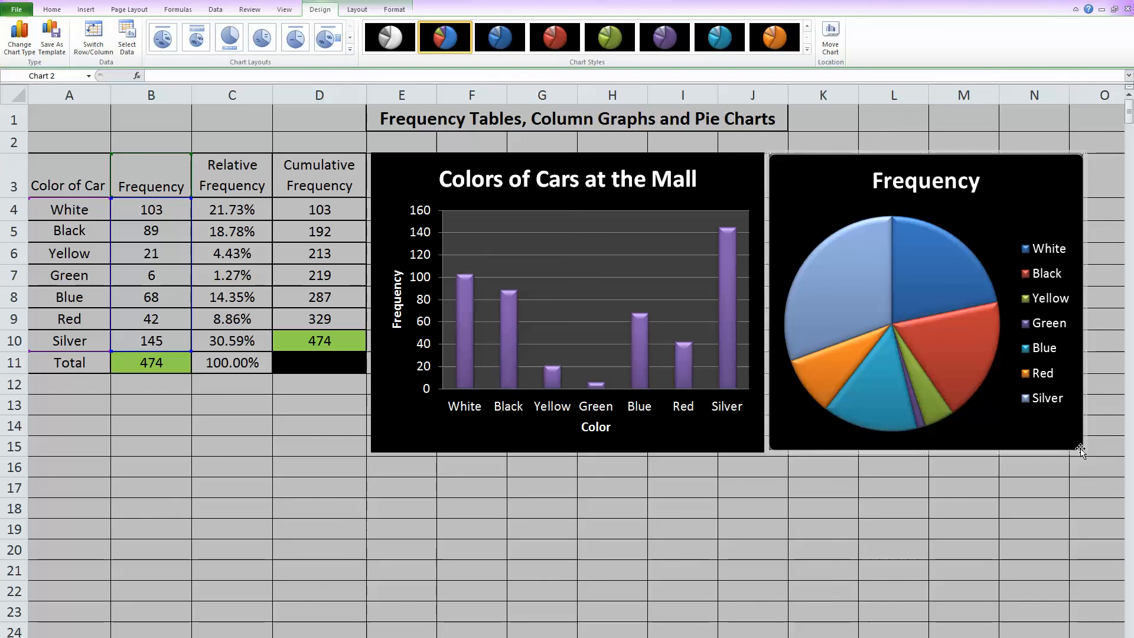
{"action": "left_click_drag", "start_coordinate": [1084, 452], "coordinate": [1118, 454]}
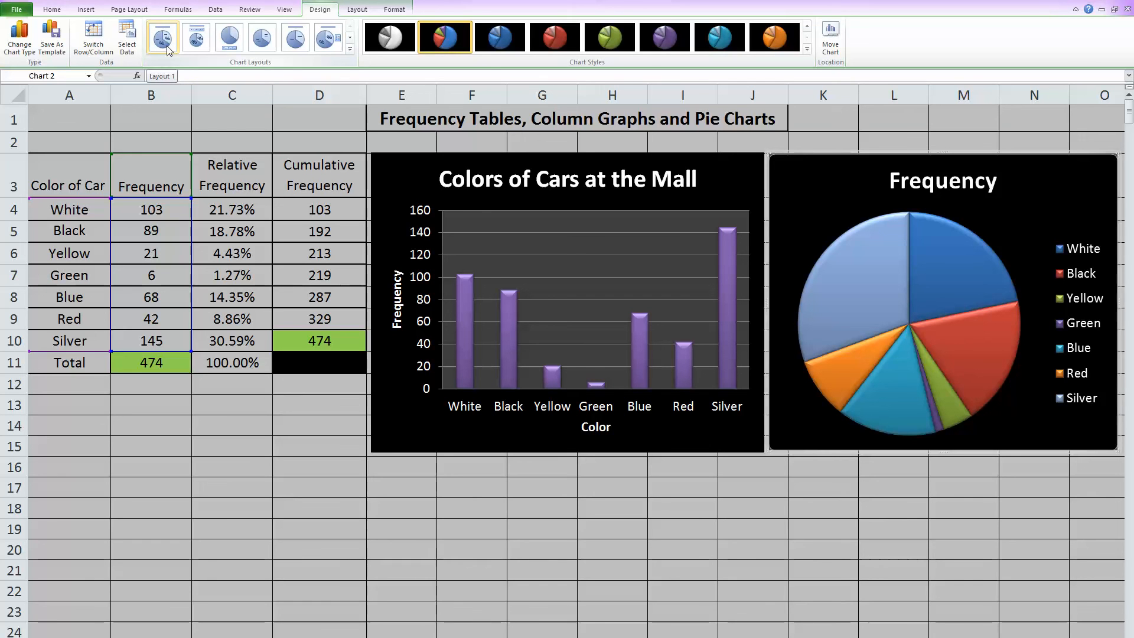
Step: Apply chart Layout 1 to the pie chart so each slice carries its color name and percentage instead of a legend
{"action": "left_click", "coordinate": [351, 49]}
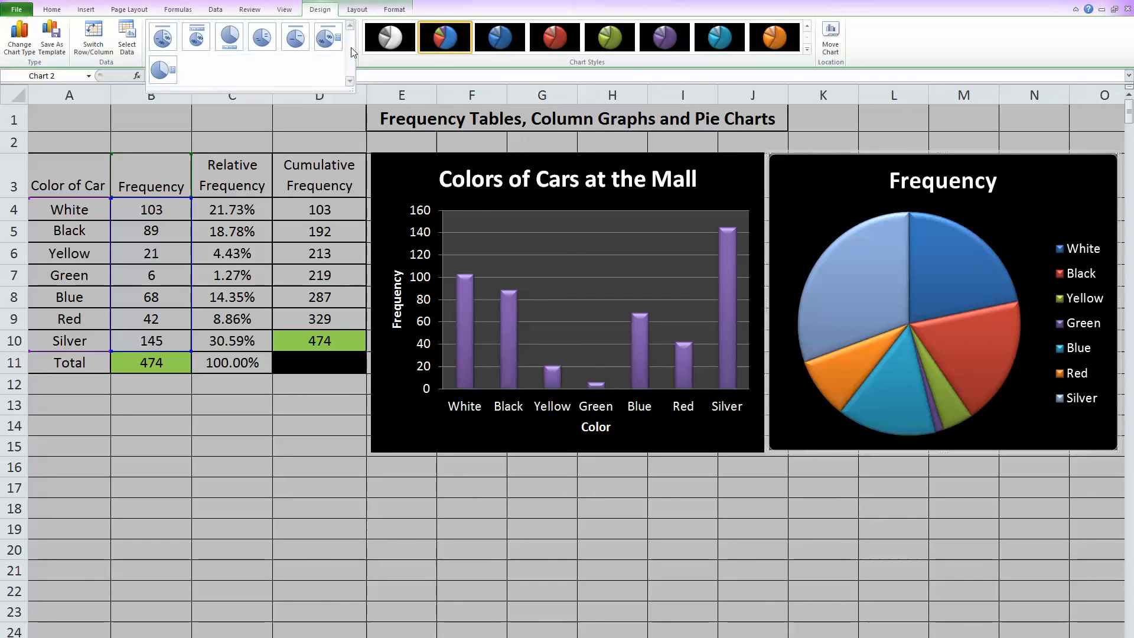
{"action": "left_click", "coordinate": [166, 47]}
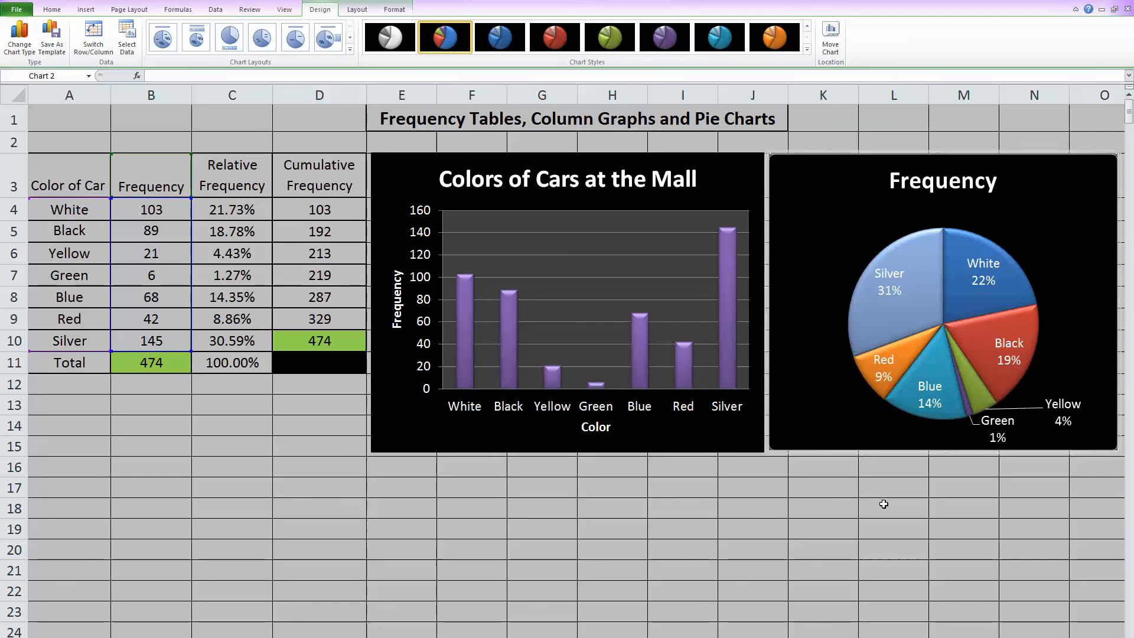
Step: Replace the pie chart's title with "Colors of Cars at the Mall" and deselect the chart
{"action": "left_click", "coordinate": [940, 180]}
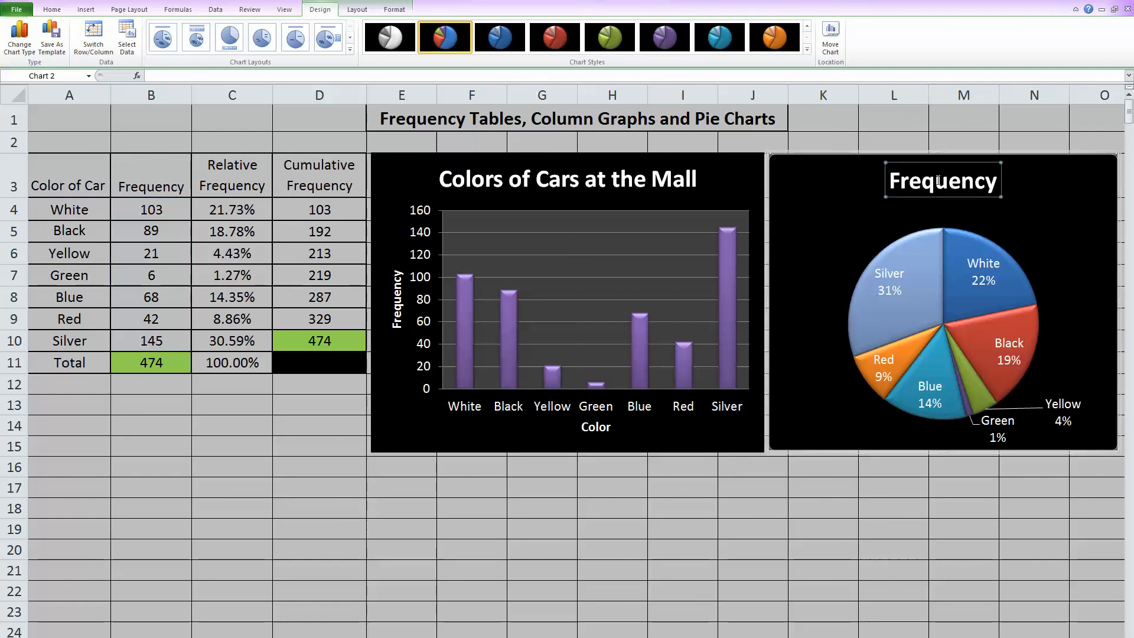
{"action": "left_click", "coordinate": [998, 188]}
{"action": "key", "text": "BackSpace"}
{"action": "key", "text": "BackSpace"}
{"action": "key", "text": "BackSpace"}
{"action": "key", "text": "BackSpace"}
{"action": "key", "text": "BackSpace"}
{"action": "key", "text": "BackSpace"}
{"action": "key", "text": "BackSpace"}
{"action": "key", "text": "BackSpace"}
{"action": "key", "text": "BackSpace"}
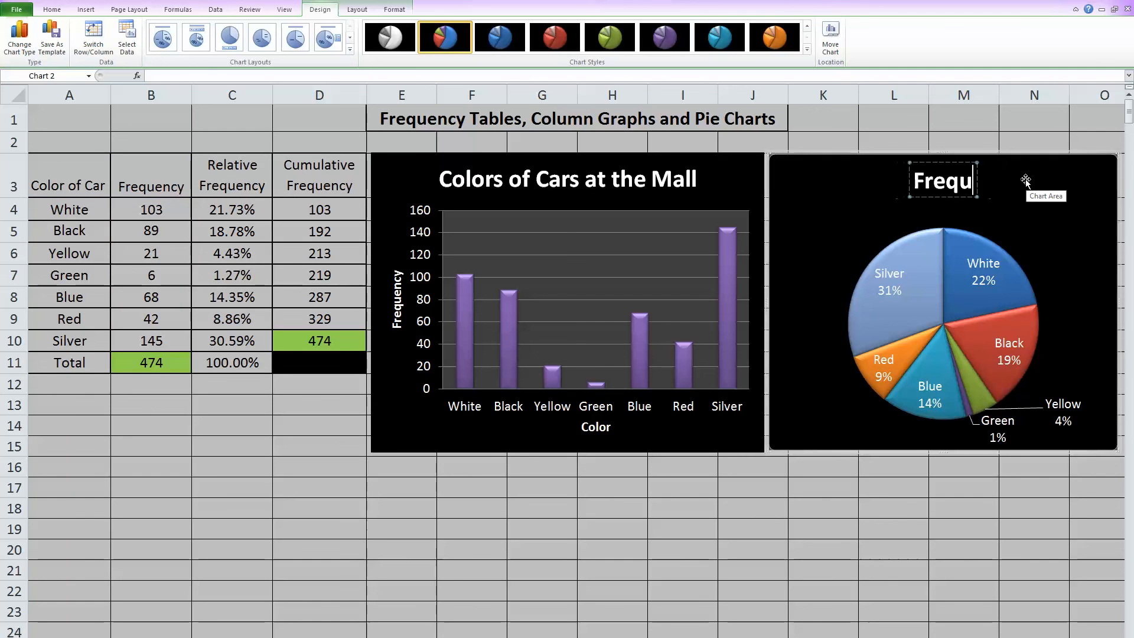
{"action": "type", "text": "C"}
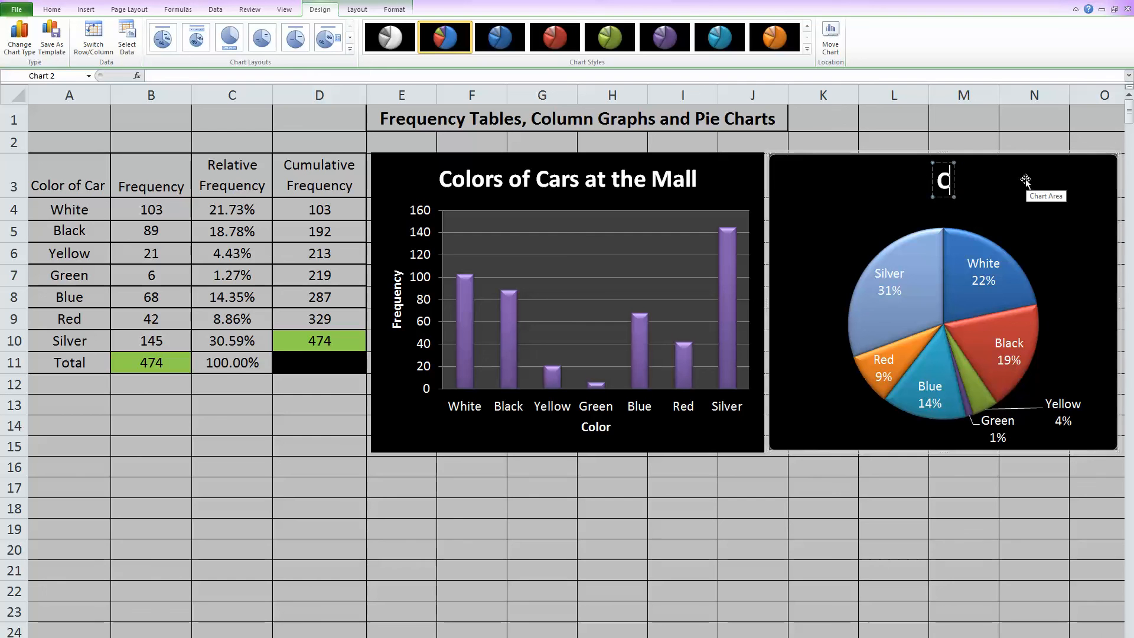
{"action": "type", "text": "olors of Cars at the Mall"}
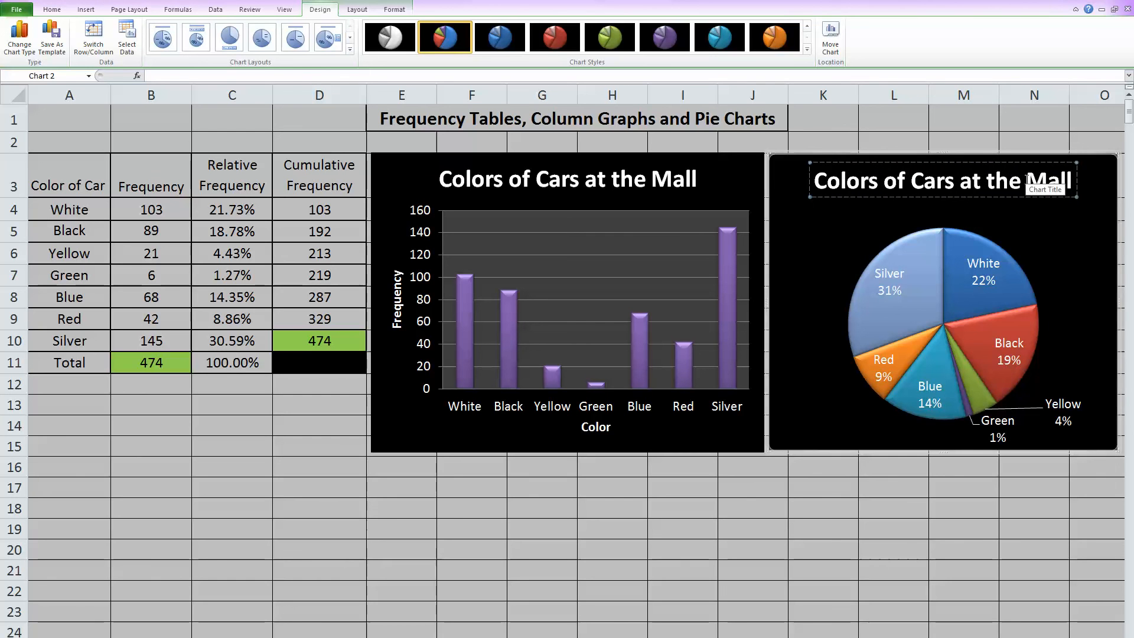
{"action": "left_click", "coordinate": [1090, 220]}
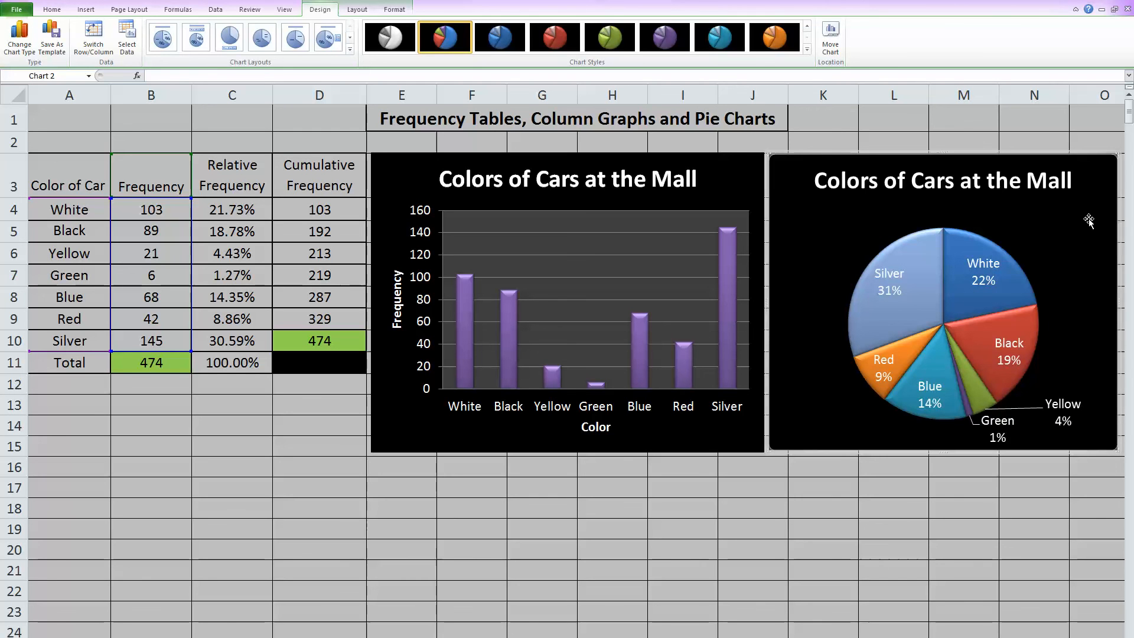
{"action": "left_click", "coordinate": [659, 523]}
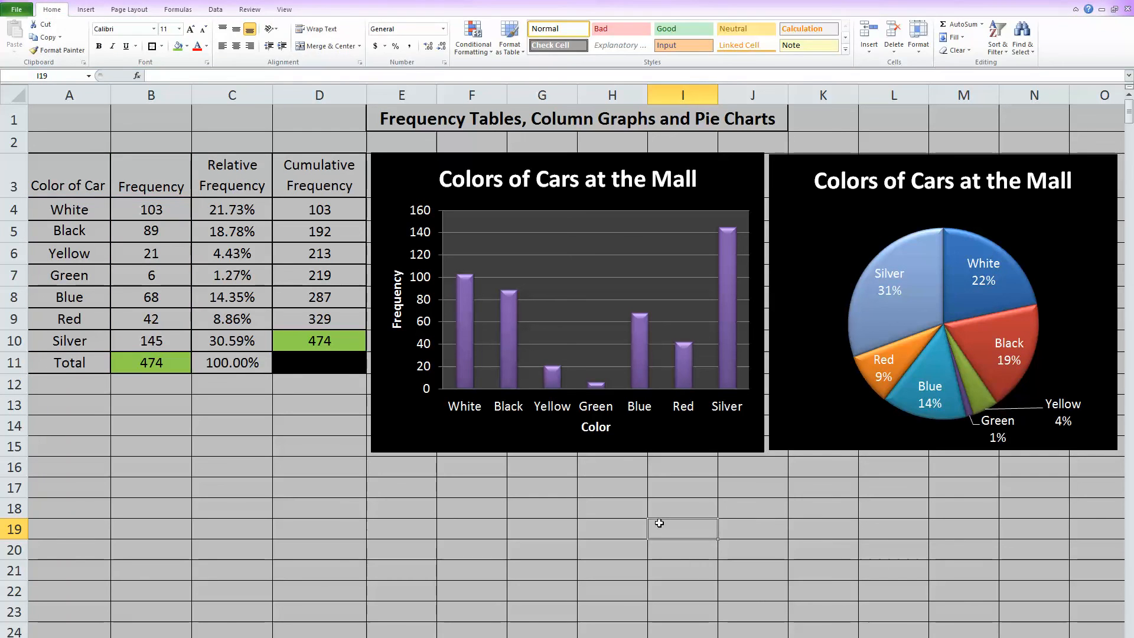